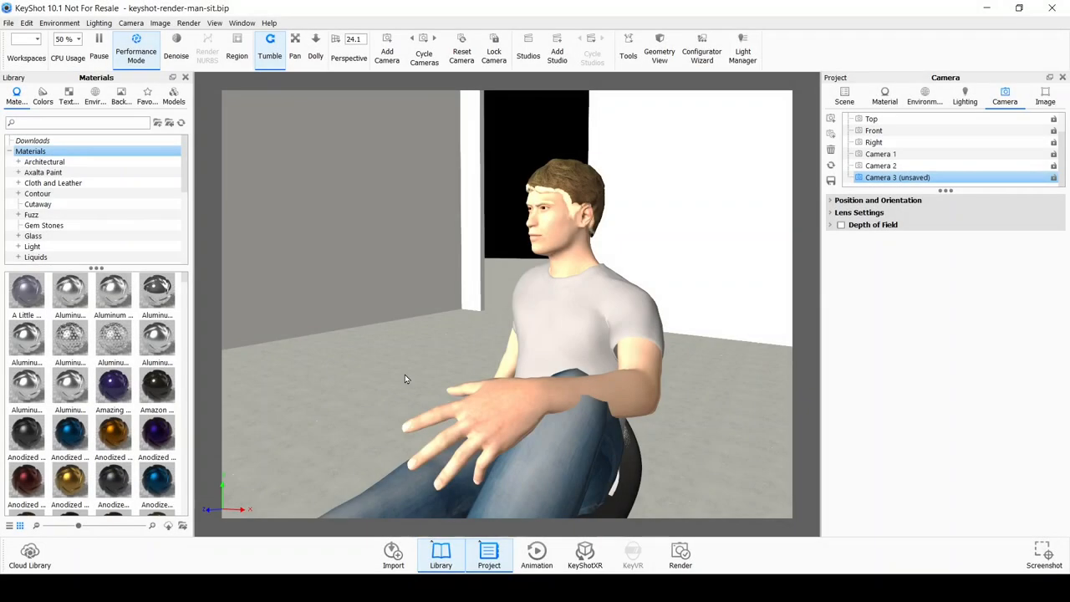
- Orbit around the seated man and turn off Performance Mode for full ray-traced quality
mouse_move(405, 375)
mouse_down()
mouse_move(645, 400)
mouse_move(686, 416)
mouse_up()
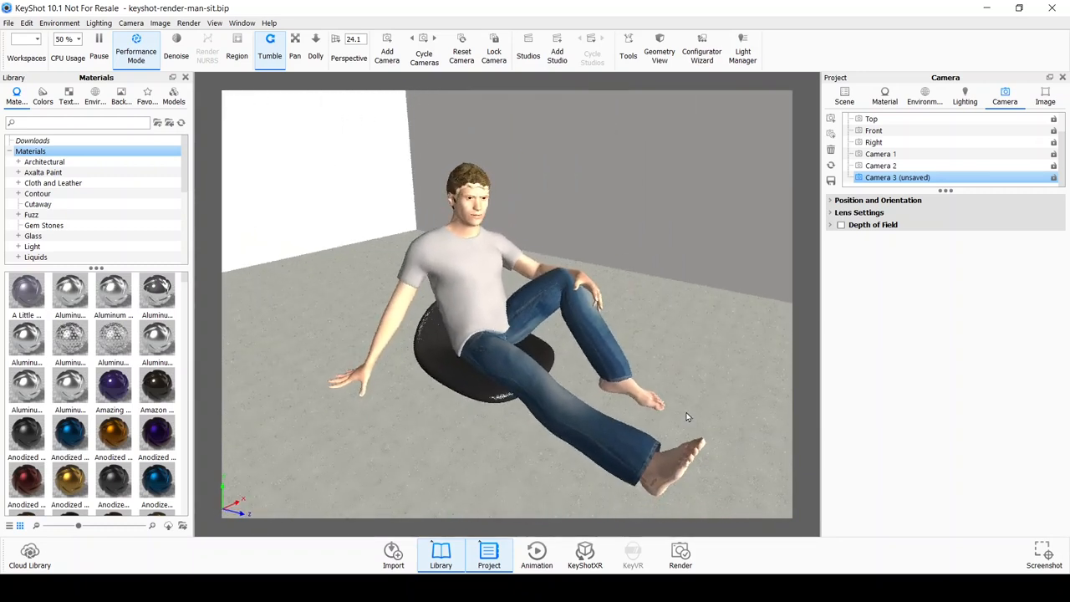
click(135, 55)
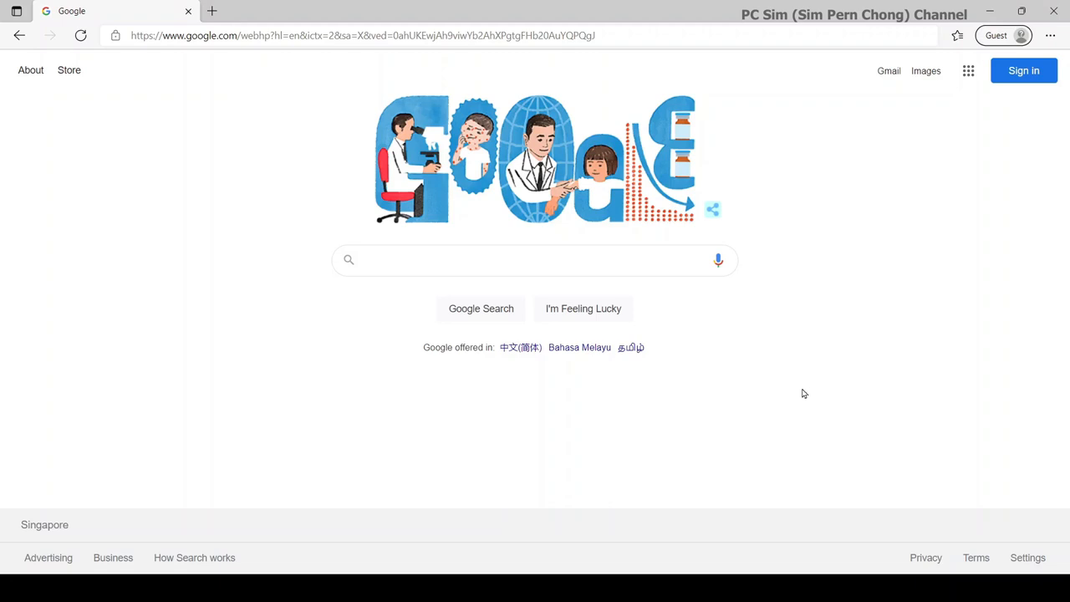
- Search Google for 'make human', reach makehumancommunity.org Downloads and start the 1.2.0 stable download
click(392, 261)
text(make)
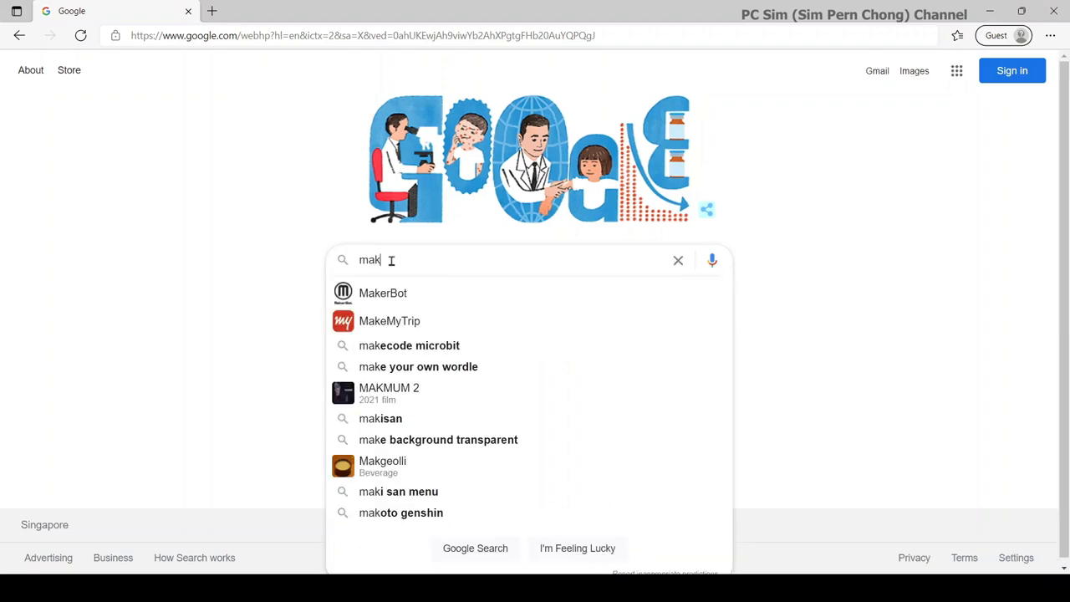
text( hu)
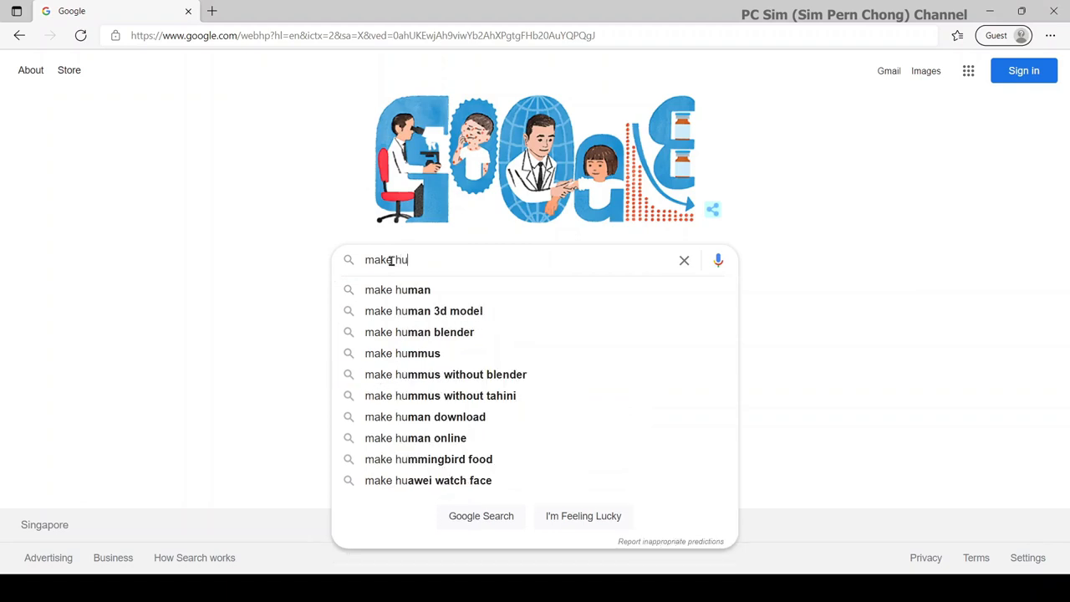
click(406, 289)
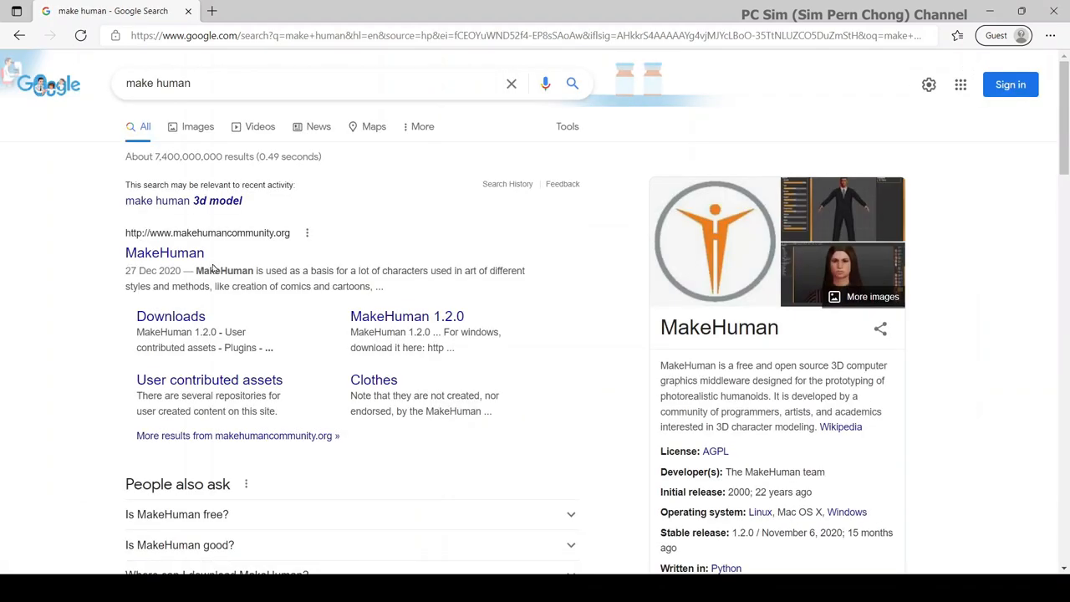
click(165, 253)
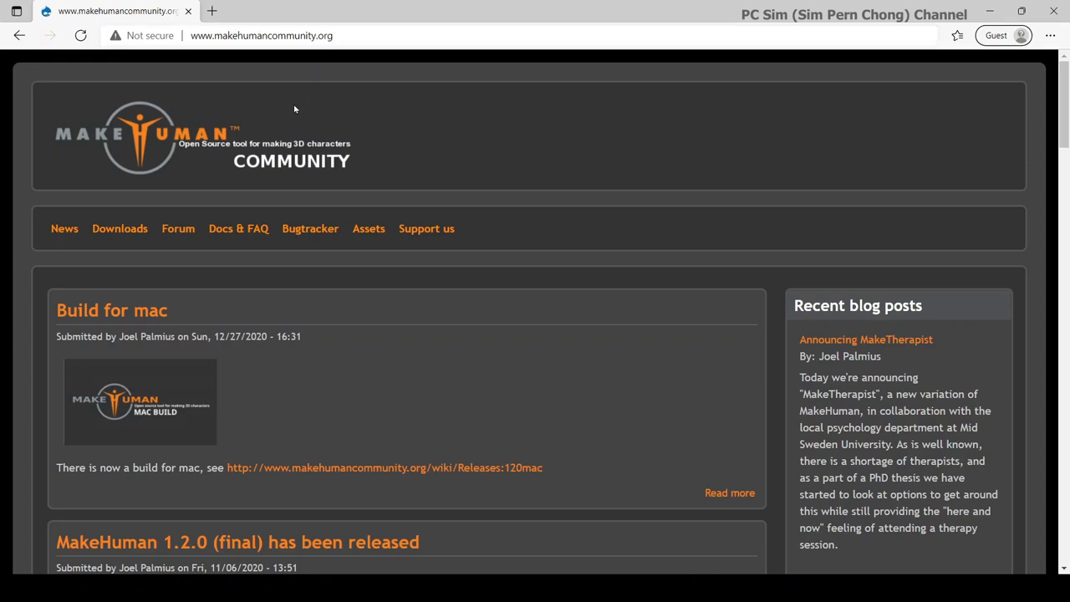
click(119, 228)
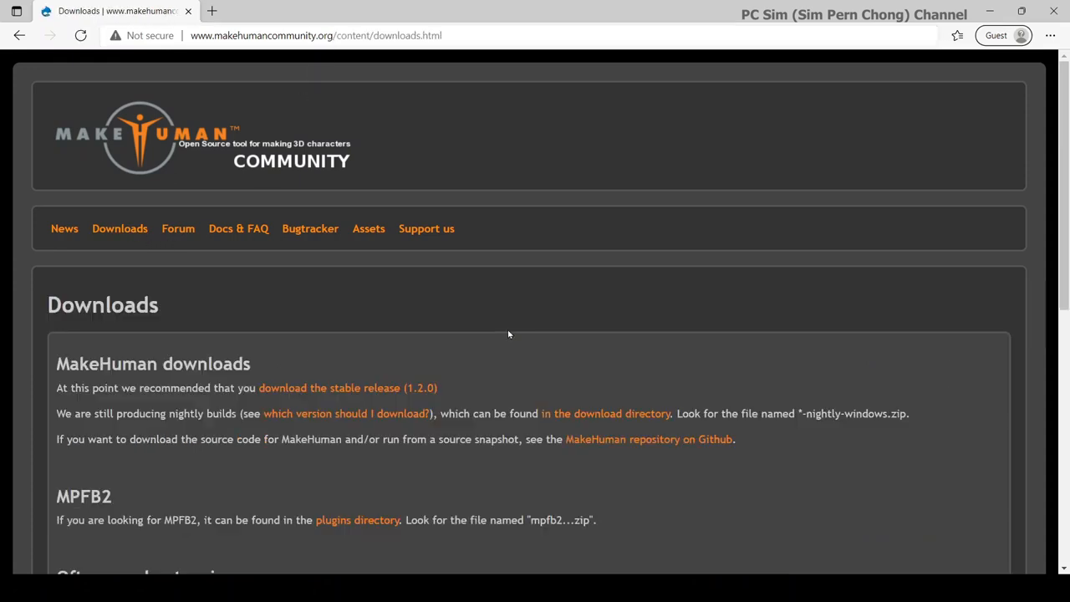
scroll(413, 307, down, 3)
click(381, 230)
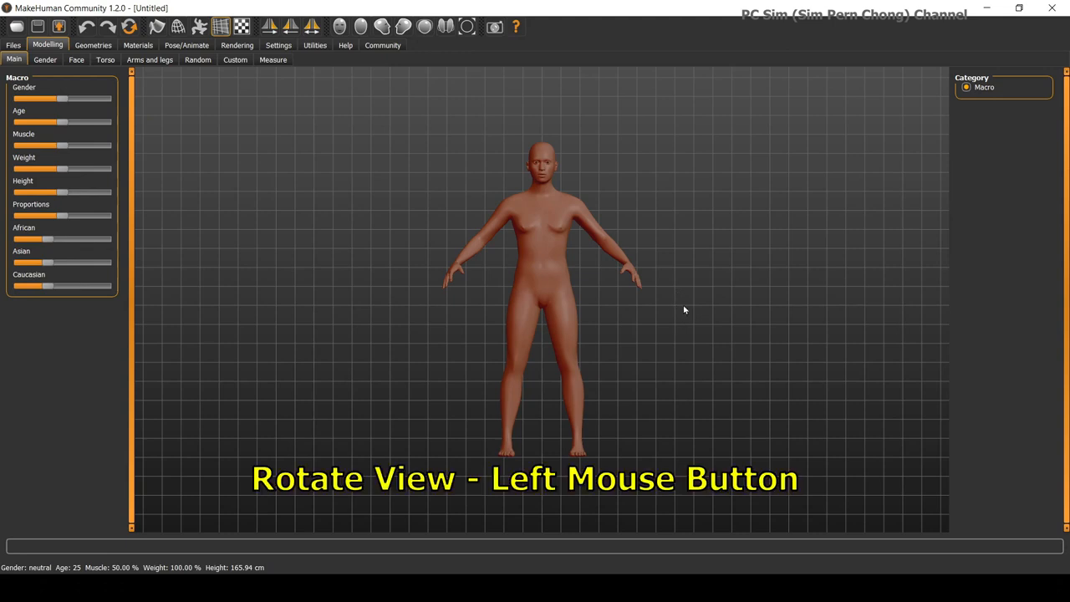
mouse_move(682, 321)
mouse_down()
mouse_move(665, 341)
mouse_move(630, 347)
mouse_move(667, 338)
mouse_up()
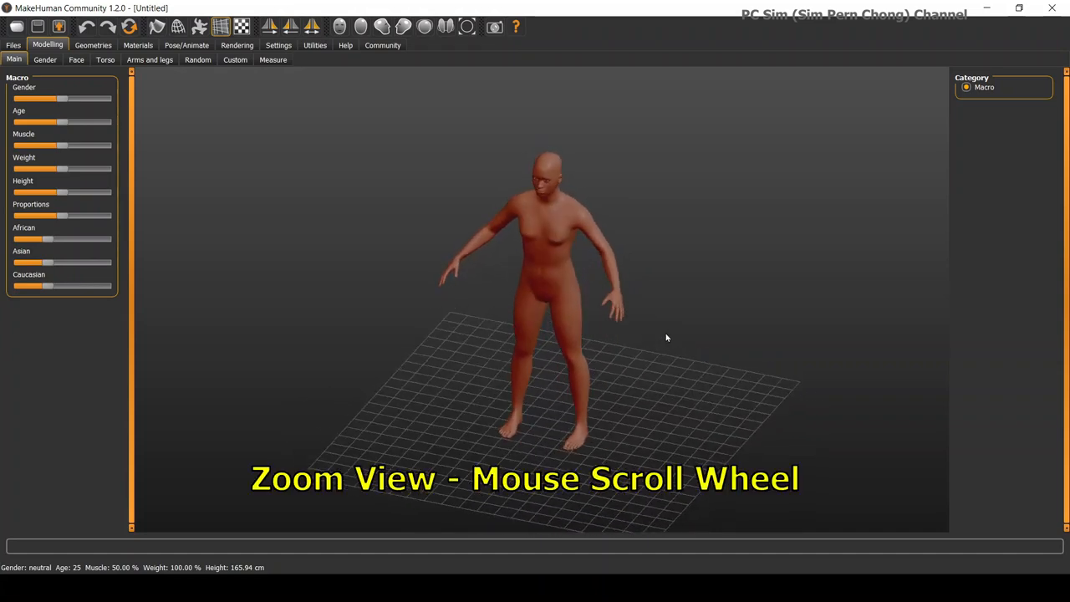
scroll(666, 276, up, 2)
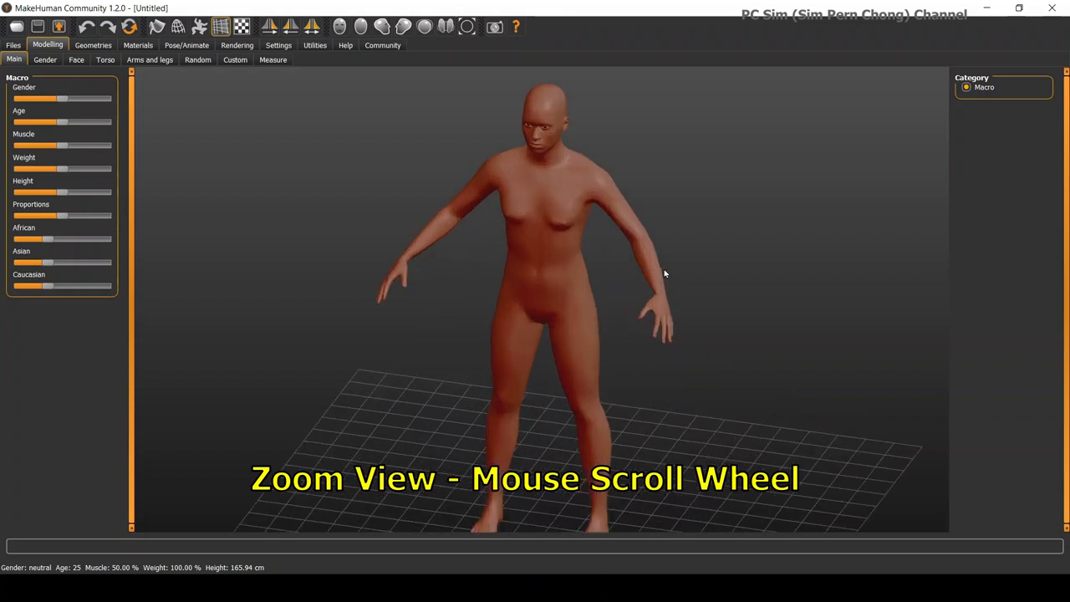
scroll(666, 267, up, 2)
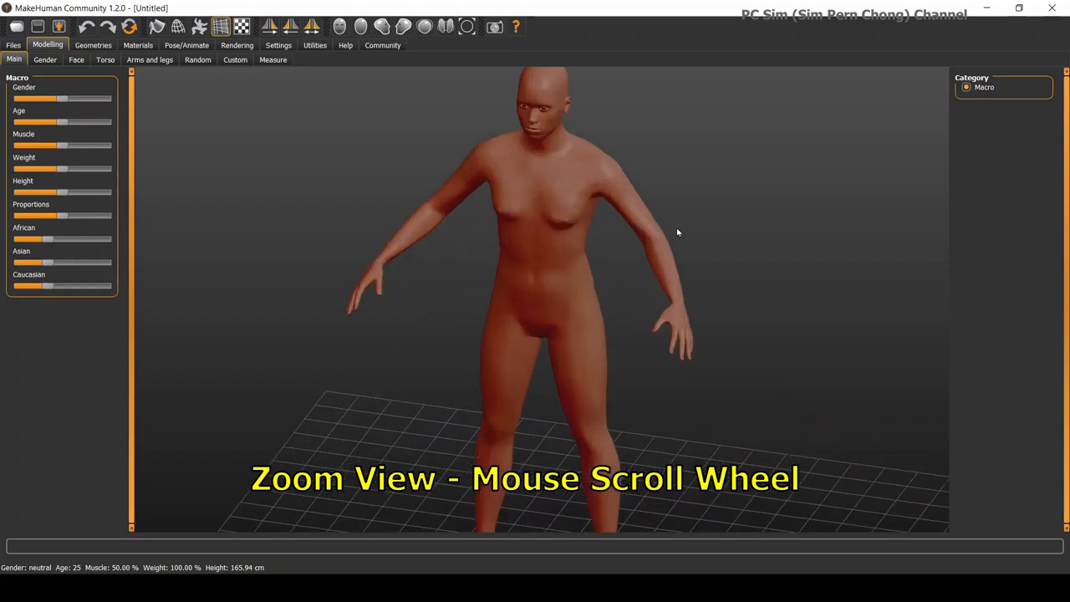
scroll(668, 267, down, 1)
scroll(665, 284, down, 1)
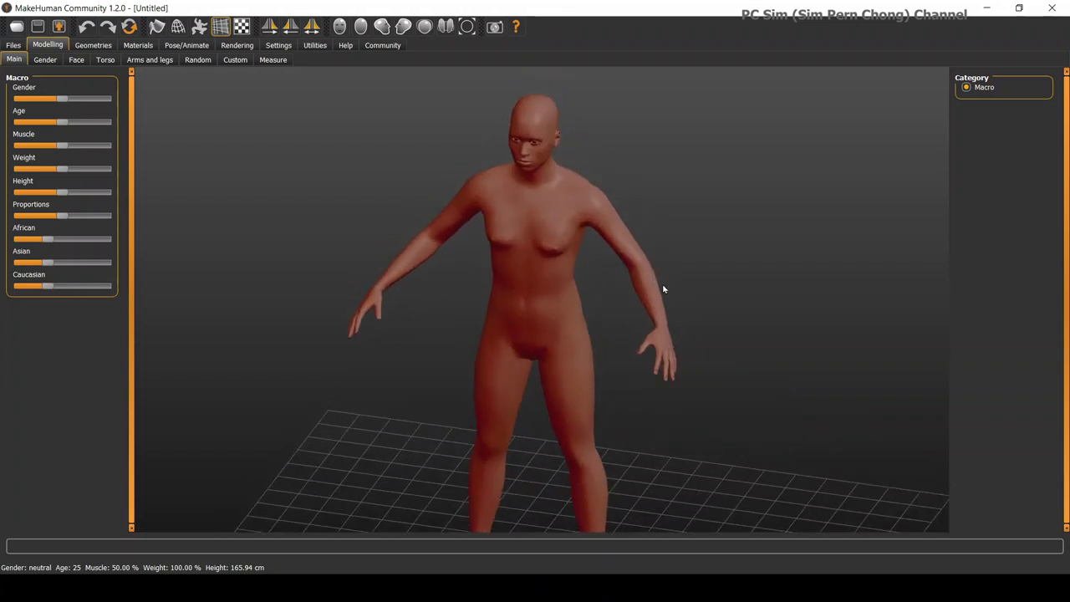
middle_drag(662, 283, 665, 345)
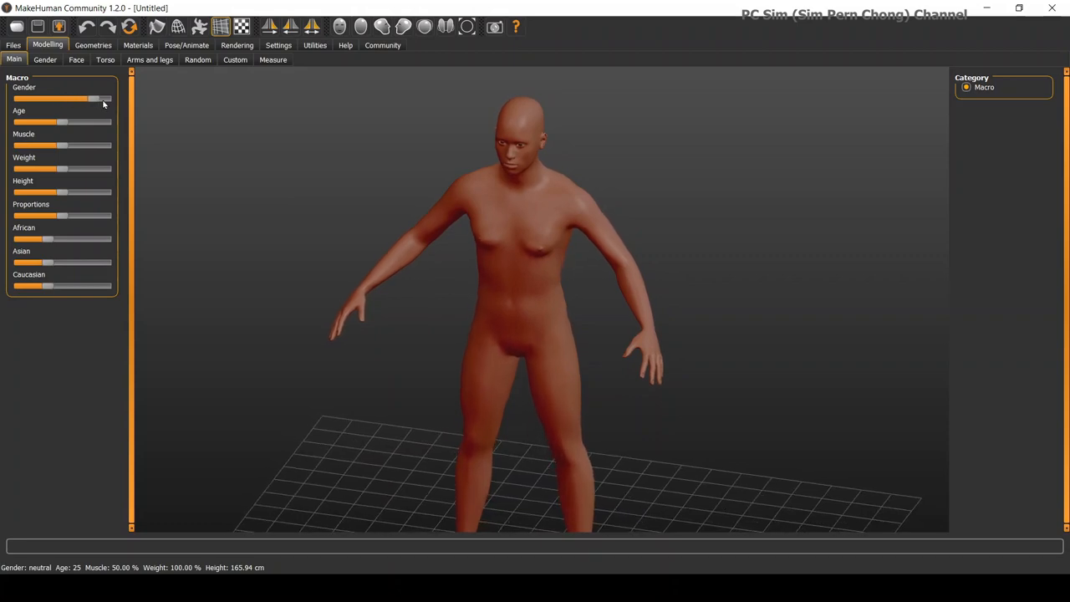
- Slide Gender fully to male, set Age to about 26 and keep the straight standard pose
drag(65, 101, 111, 104)
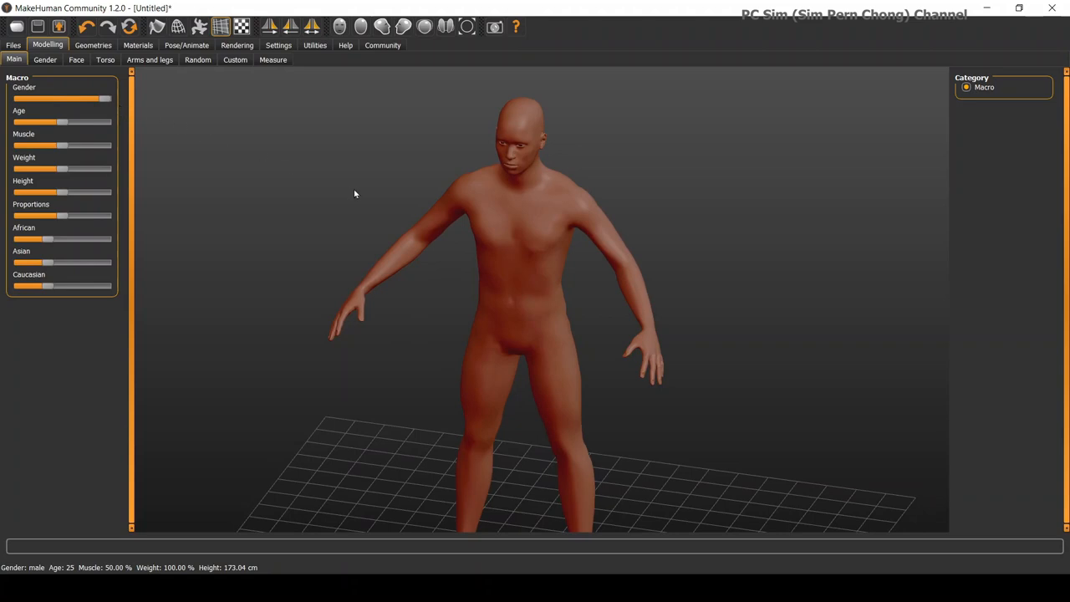
drag(349, 211, 346, 241)
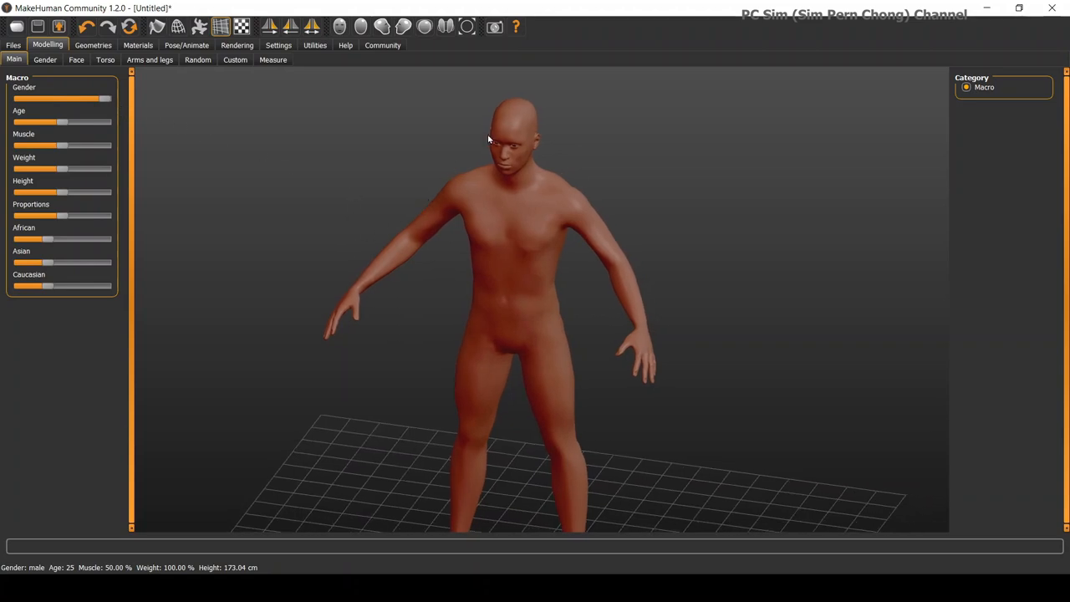
scroll(488, 140, up, 2)
scroll(489, 139, up, 1)
scroll(488, 167, up, 1)
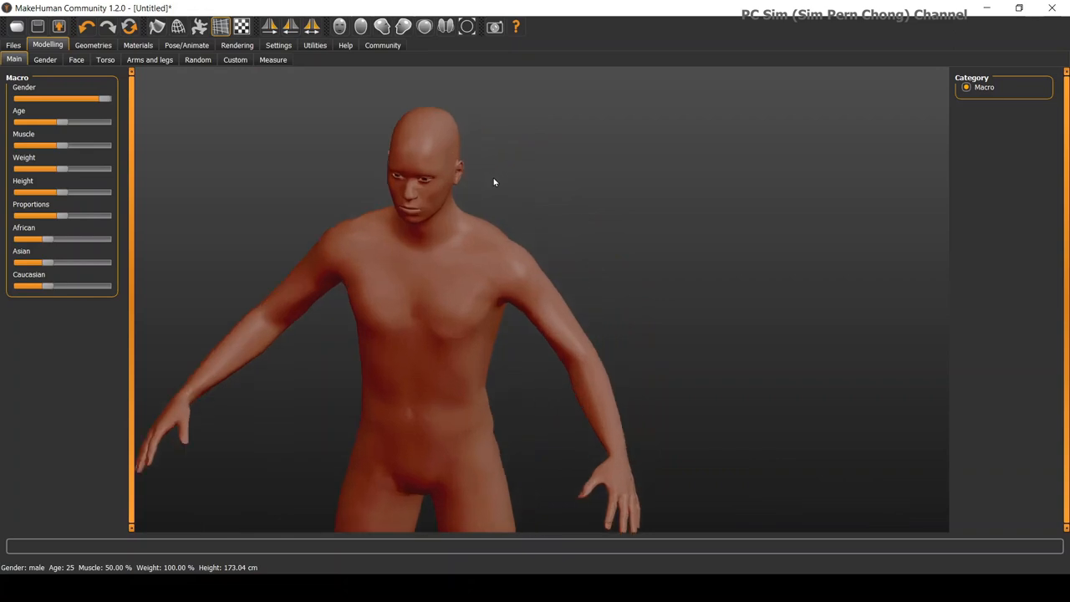
scroll(513, 178, up, 1)
right_drag(514, 179, 588, 221)
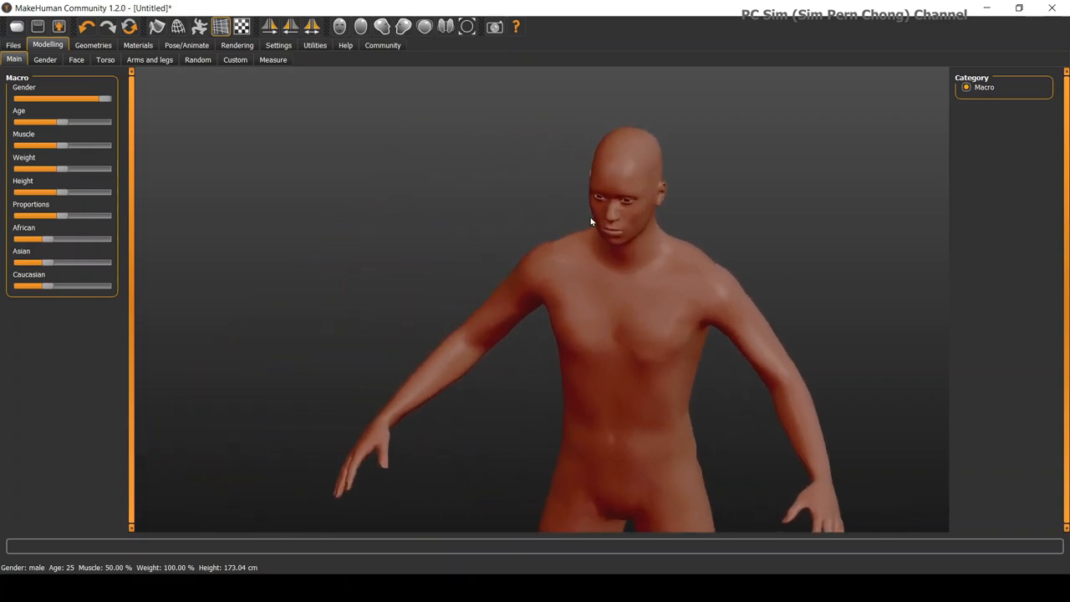
key(ctrl+z)
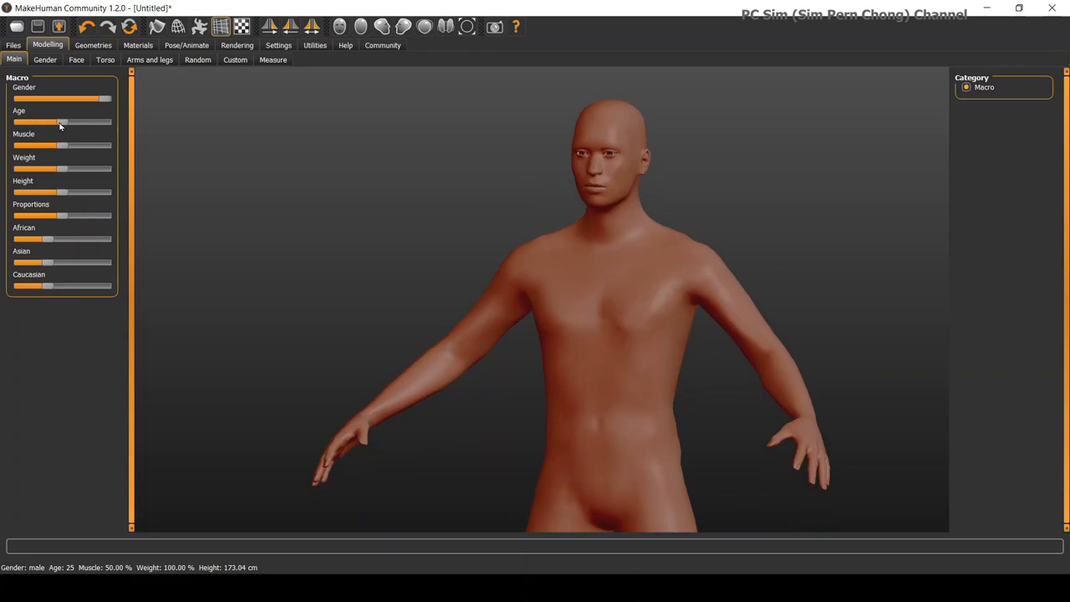
mouse_move(61, 123)
mouse_down()
mouse_move(35, 124)
mouse_move(62, 126)
mouse_up()
middle_drag(383, 210, 360, 235)
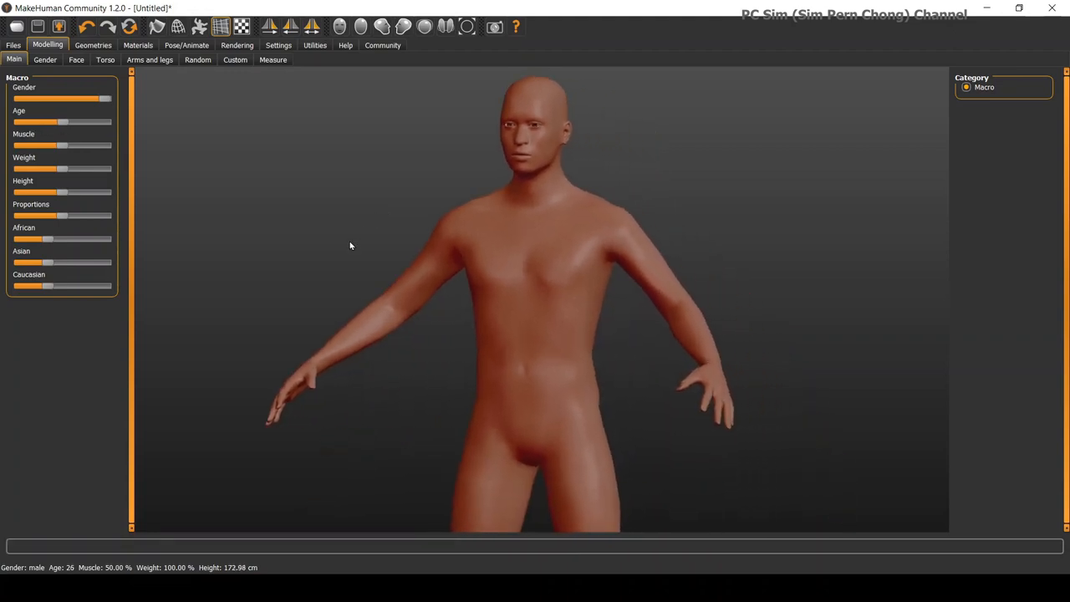
- Dress the man in the Male casualsuit06 T-shirt and jeans from the Clothes catalogue
click(93, 45)
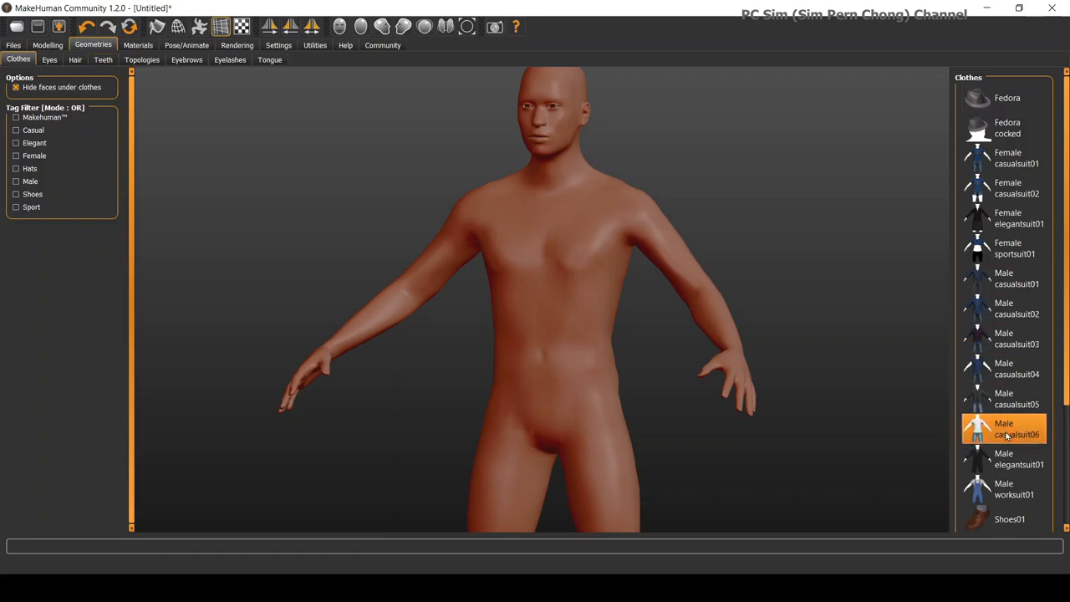
click(1007, 429)
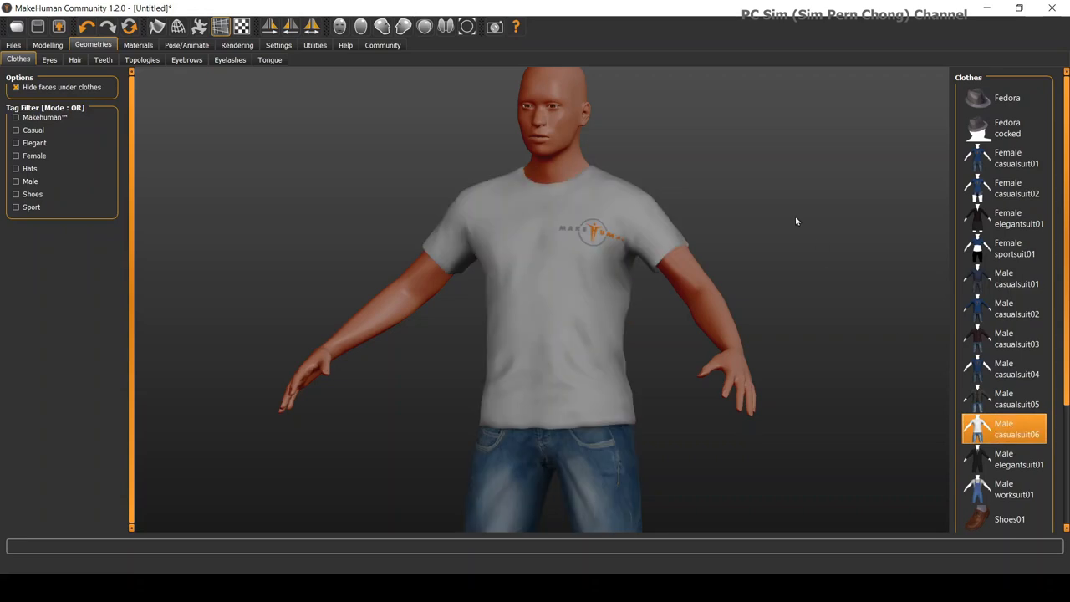
mouse_move(794, 221)
mouse_down()
mouse_move(739, 224)
mouse_move(774, 222)
mouse_up()
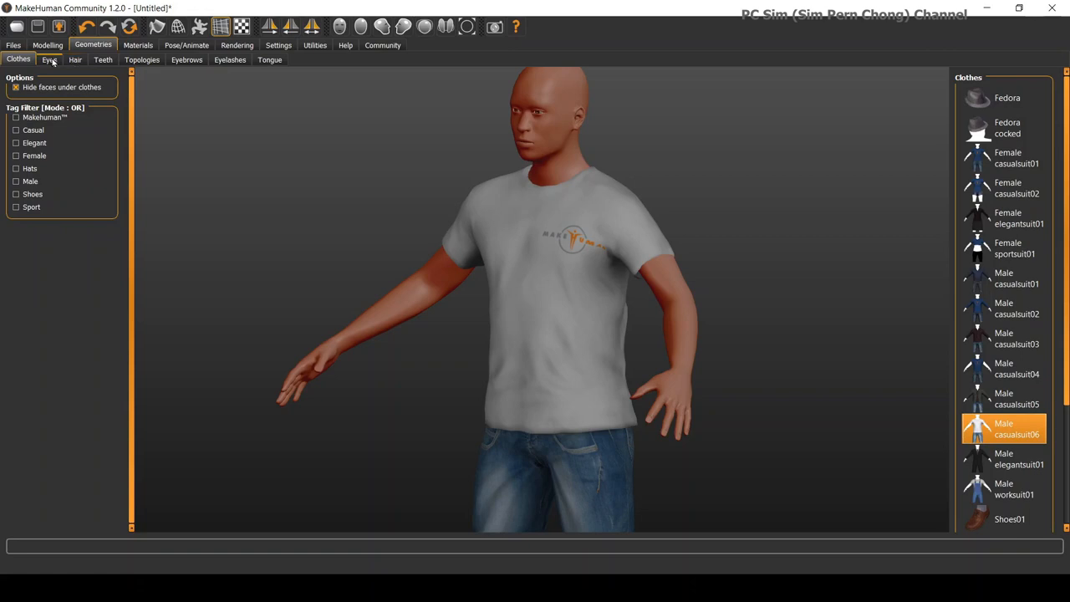
click(50, 61)
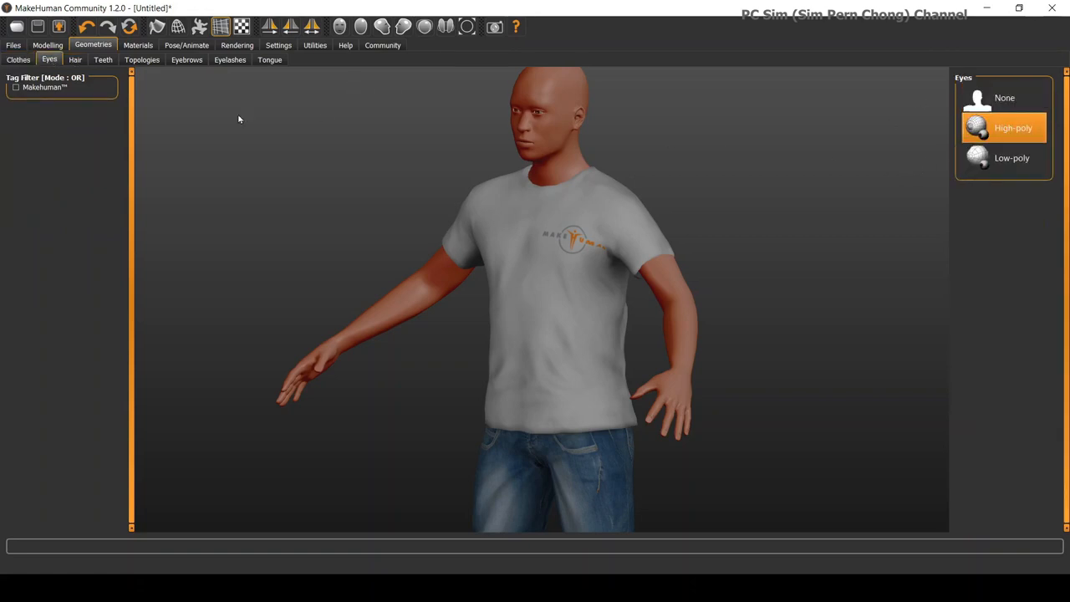
- Give the man Short02 hair and Eyebrow009 eyebrows
click(76, 61)
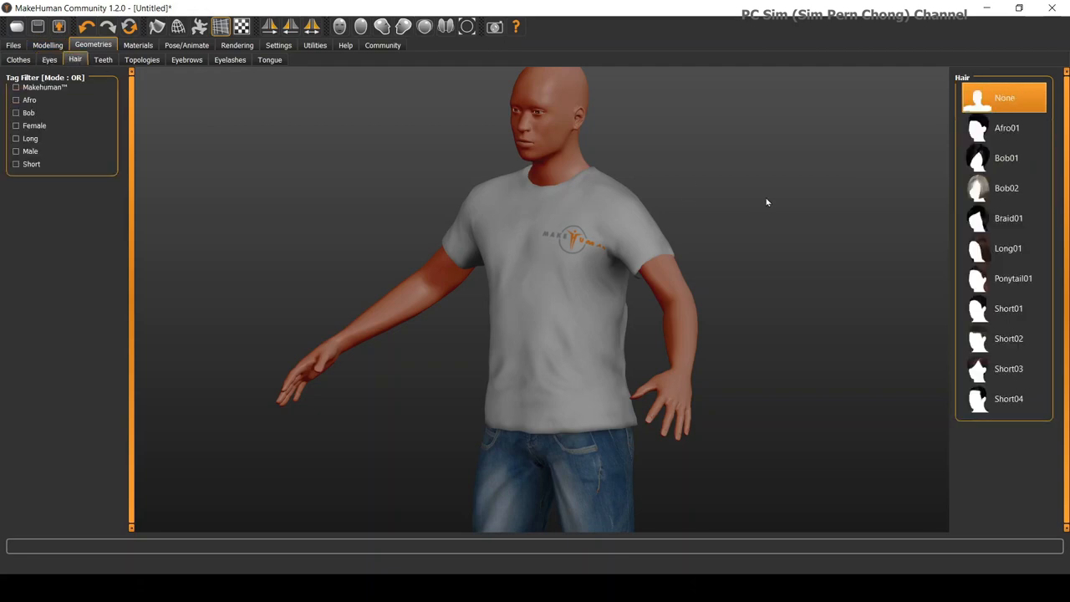
click(1009, 345)
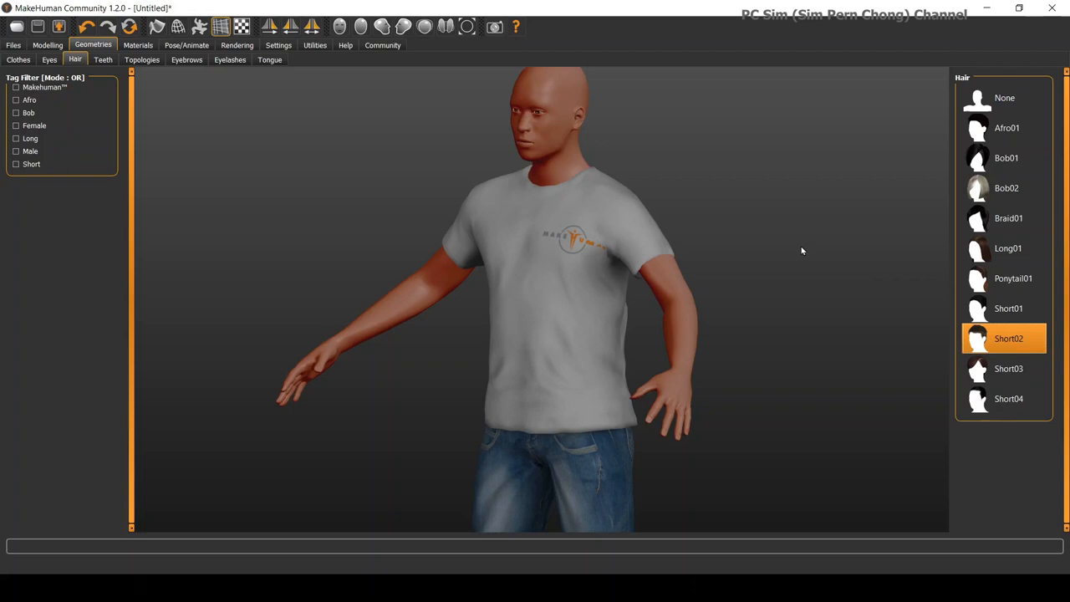
scroll(755, 208, up, 1)
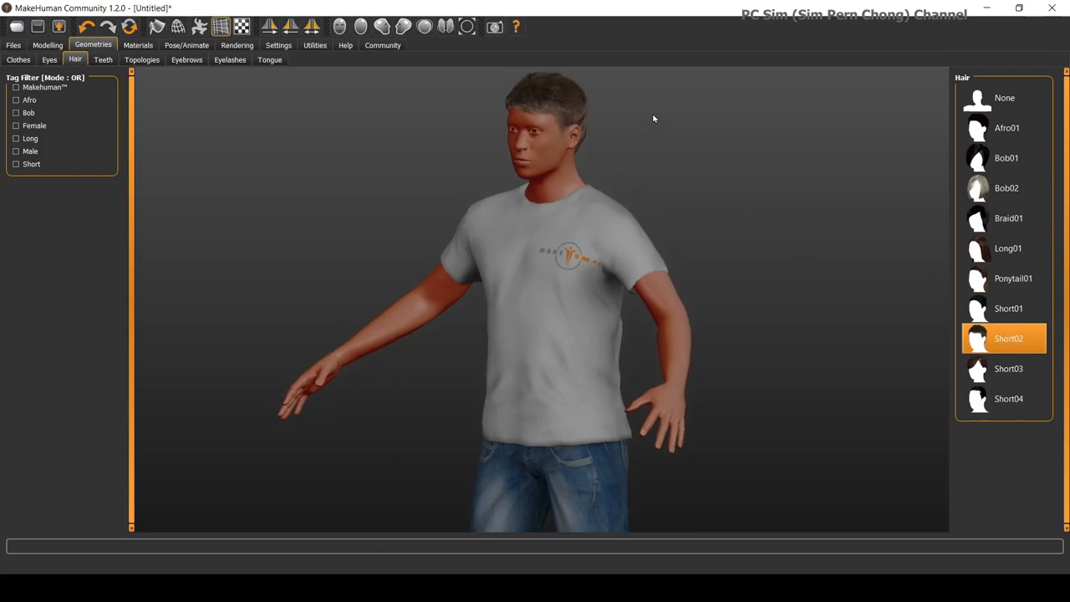
mouse_move(653, 118)
mouse_down()
mouse_move(648, 201)
mouse_move(646, 192)
mouse_up()
scroll(676, 206, up, 2)
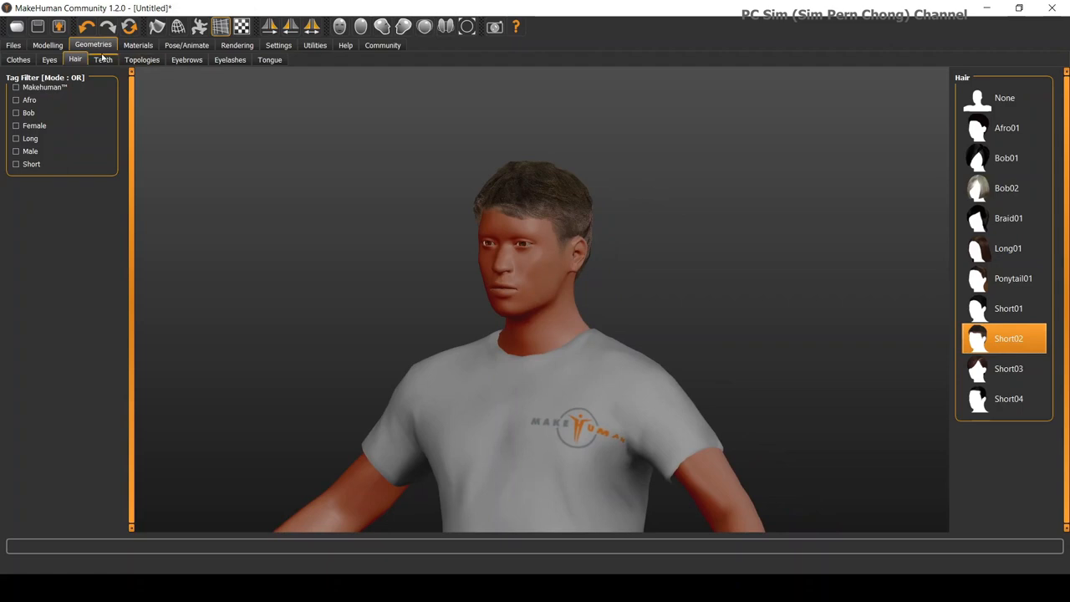
click(186, 60)
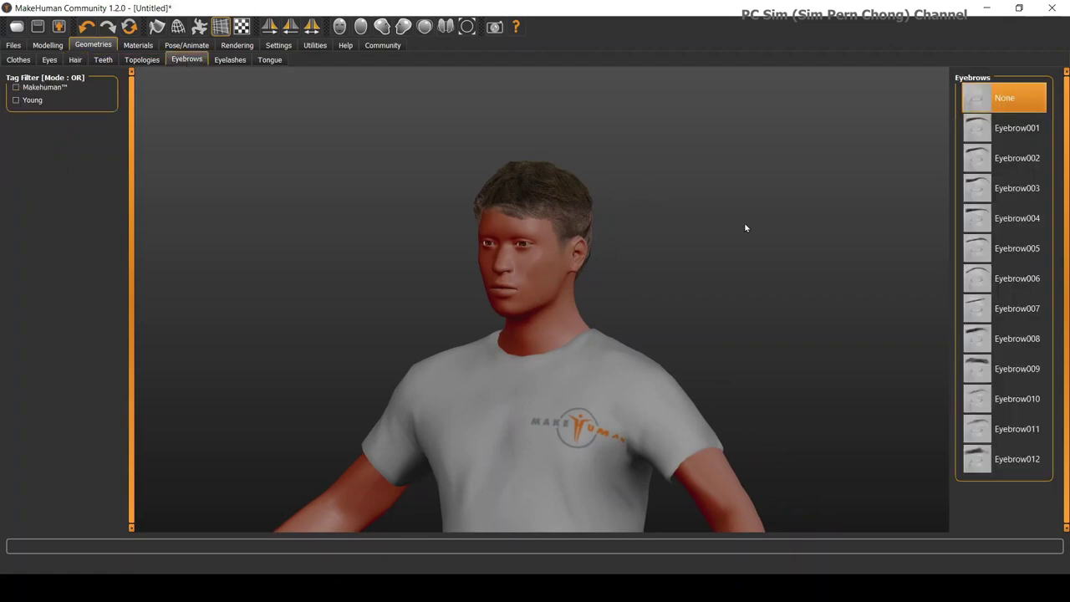
click(1001, 365)
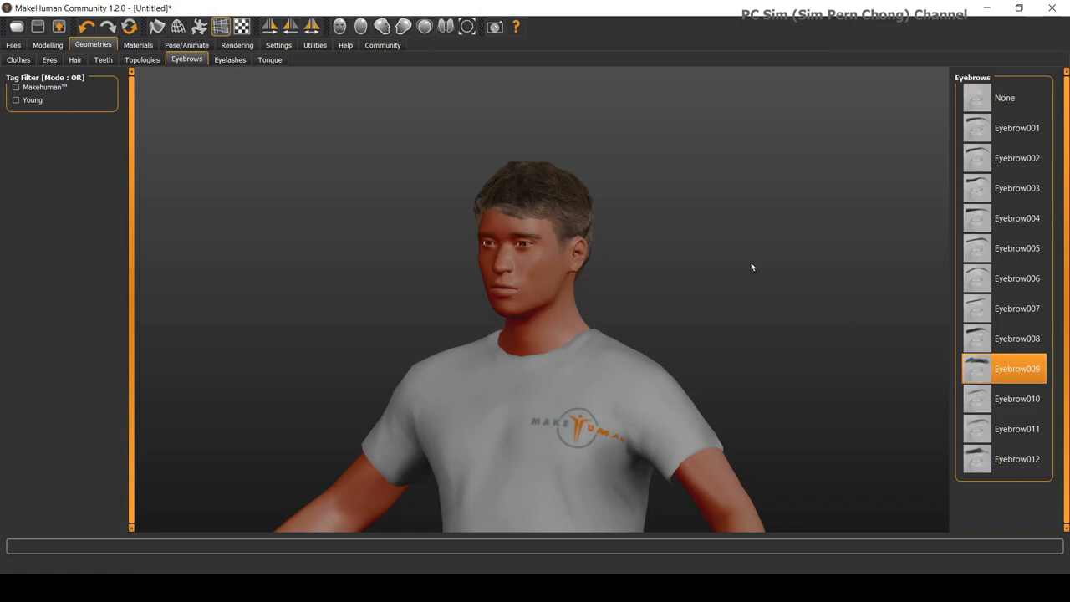
middle_drag(760, 279, 776, 261)
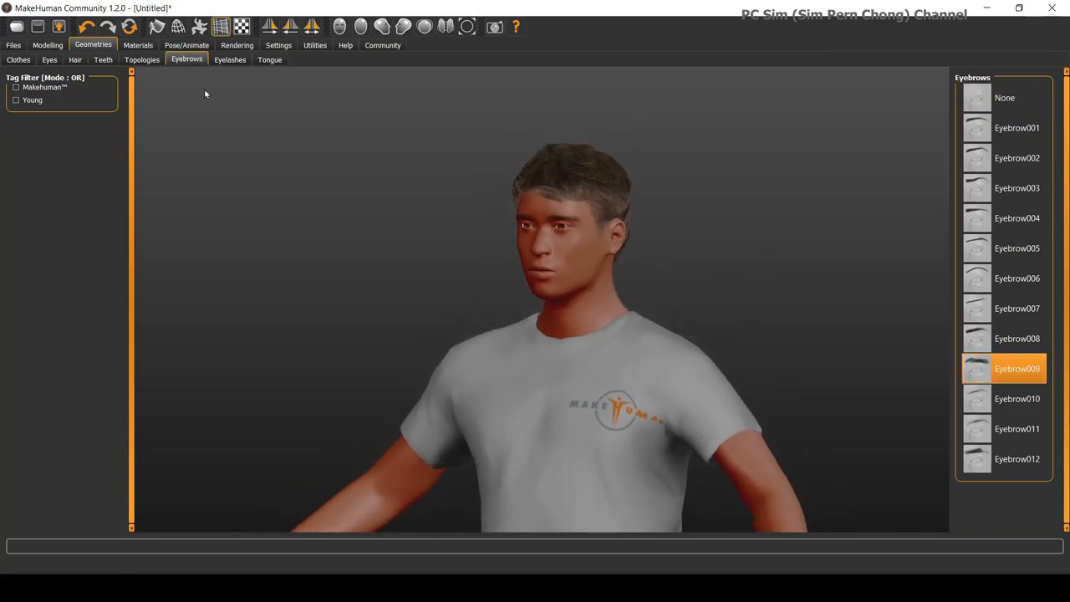
- Apply the 'Middleage asian male' skin material and check it from the front
click(137, 46)
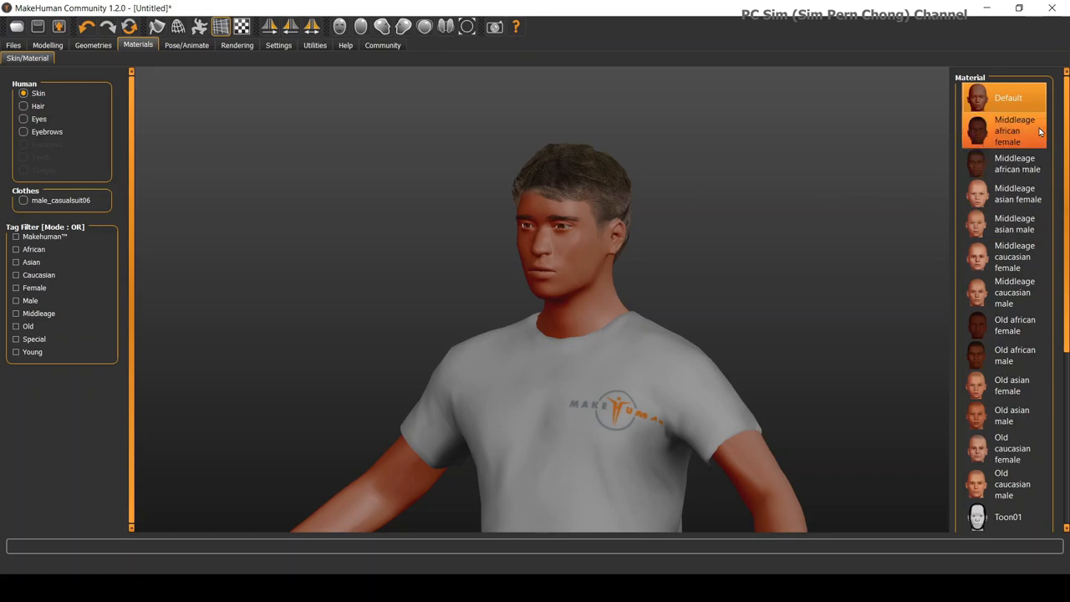
click(1027, 227)
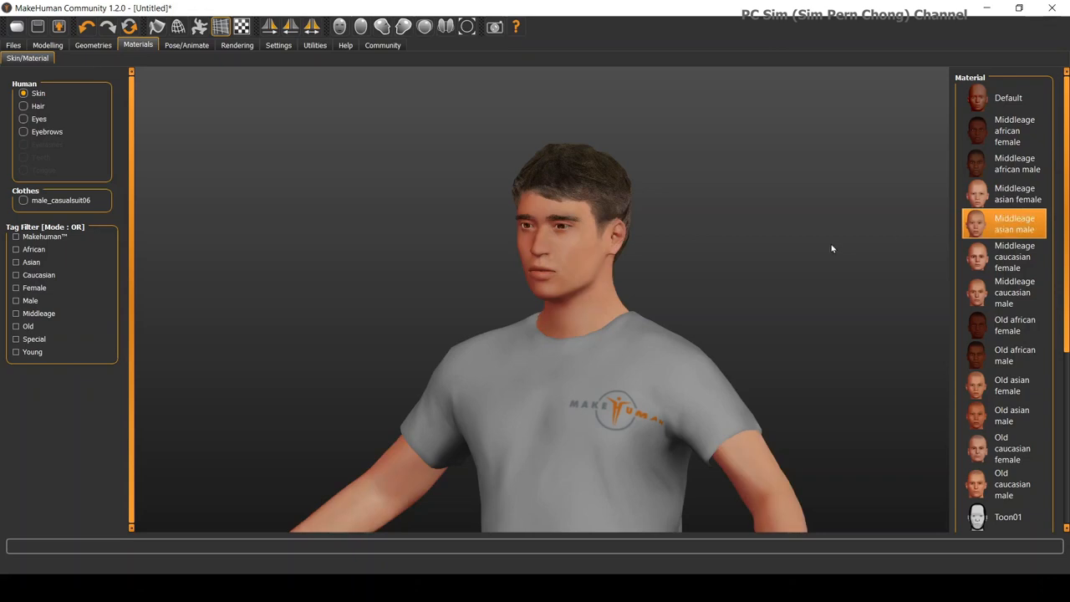
scroll(802, 239, down, 3)
scroll(801, 239, down, 2)
scroll(801, 240, down, 2)
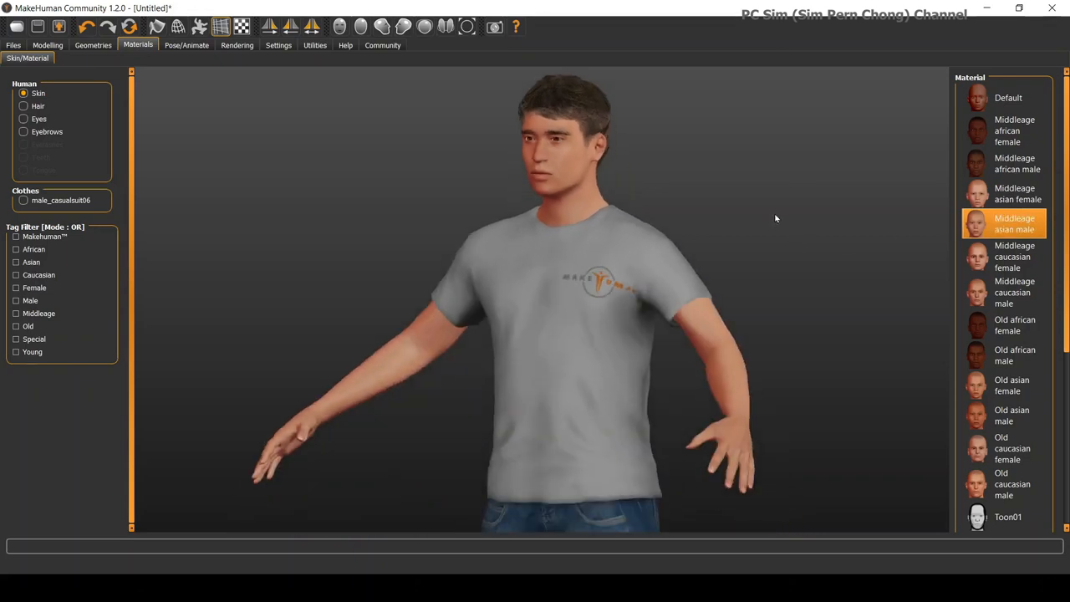
scroll(761, 251, down, 2)
drag(761, 251, 801, 263)
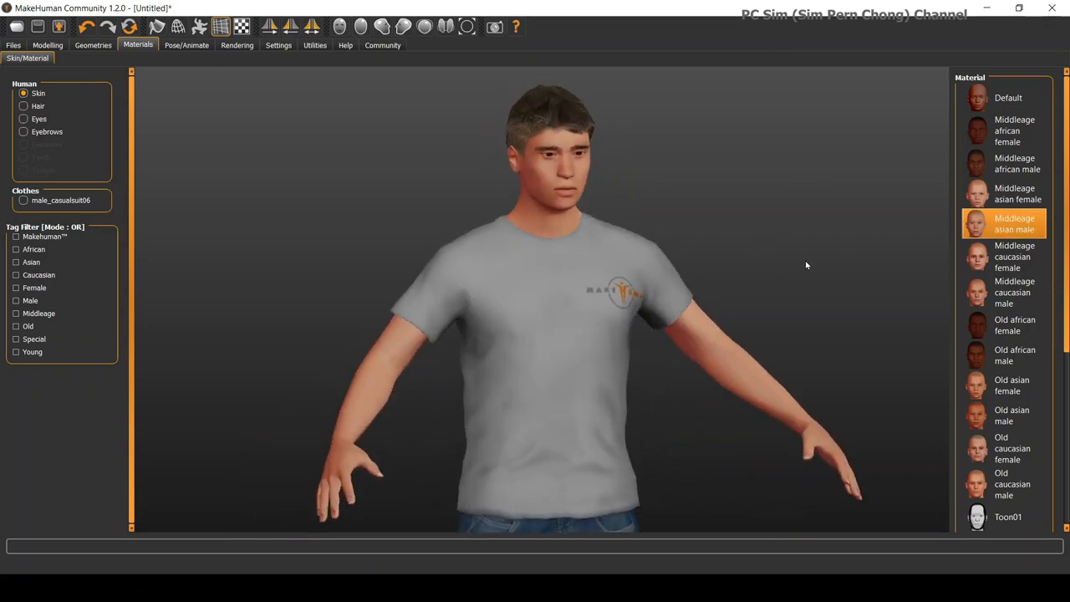
- Try the Fly01 pose from the Pose/Animate pose list
click(185, 46)
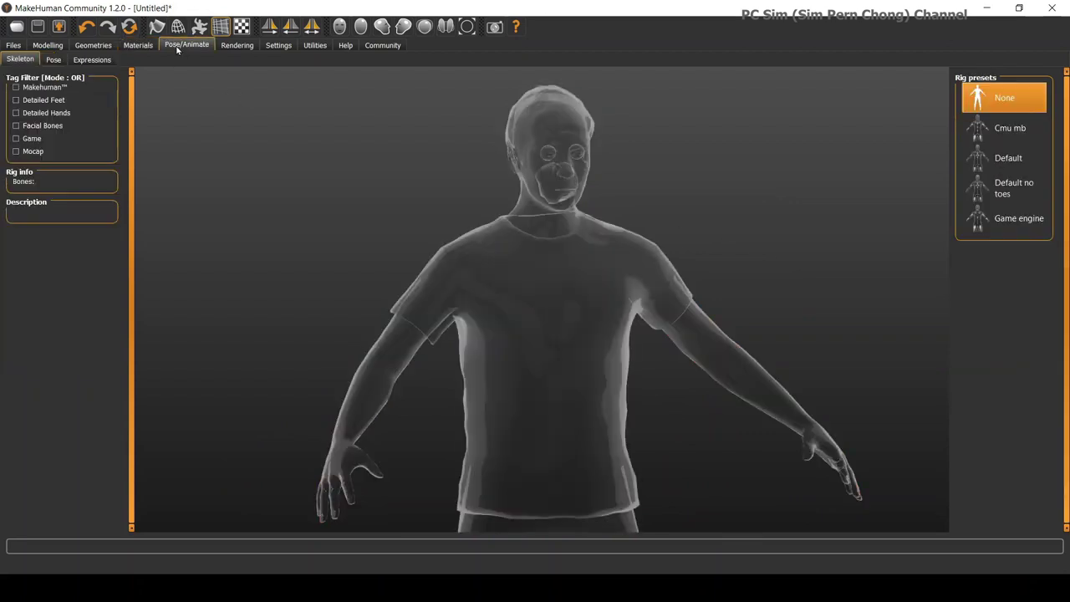
click(54, 59)
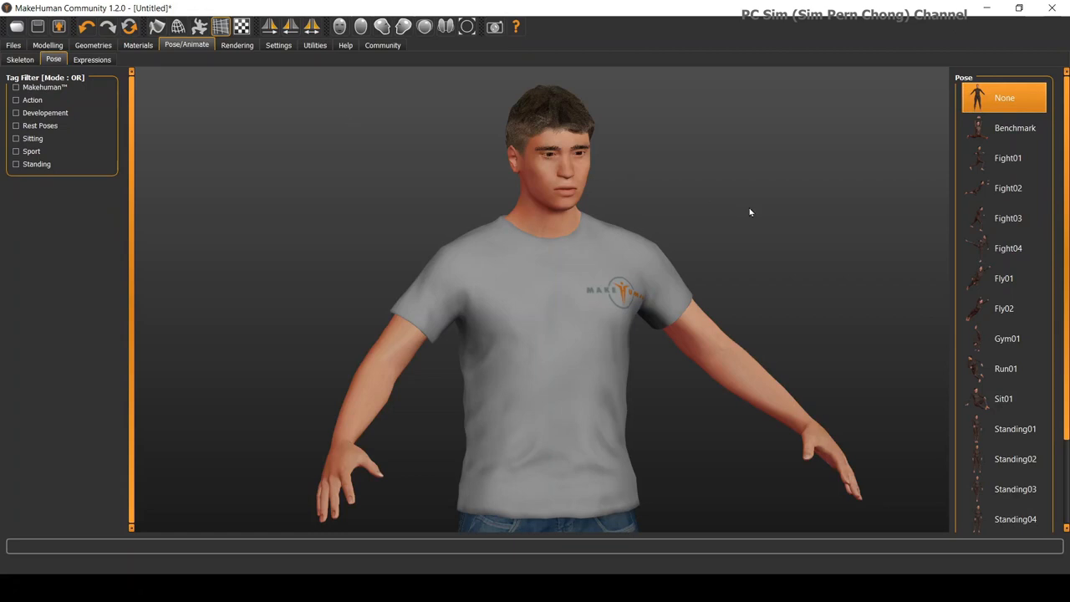
click(1018, 281)
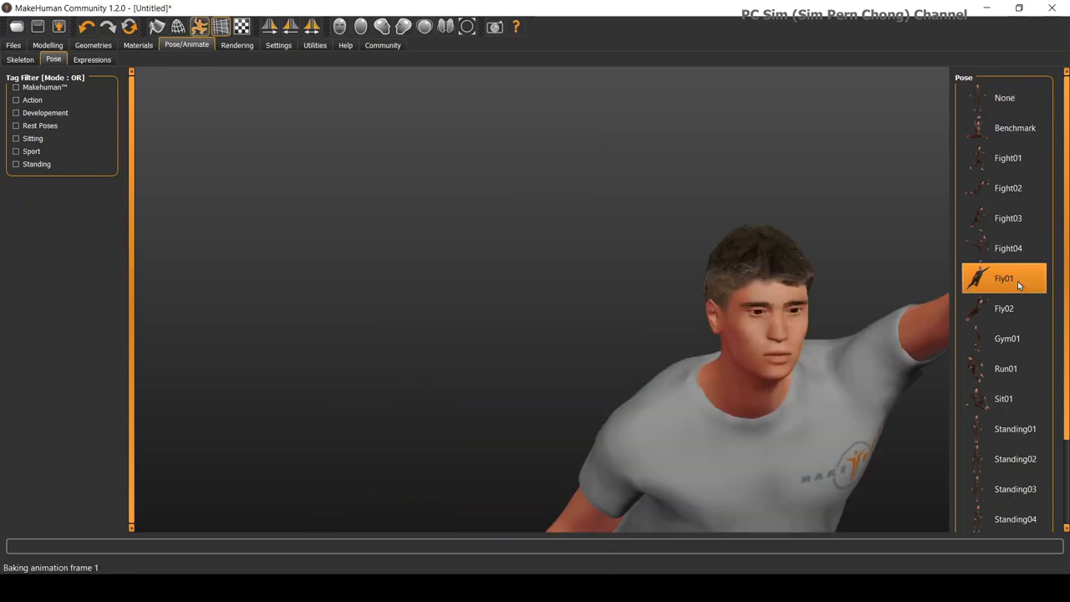
scroll(809, 209, down, 3)
scroll(809, 209, down, 3)
scroll(809, 210, down, 3)
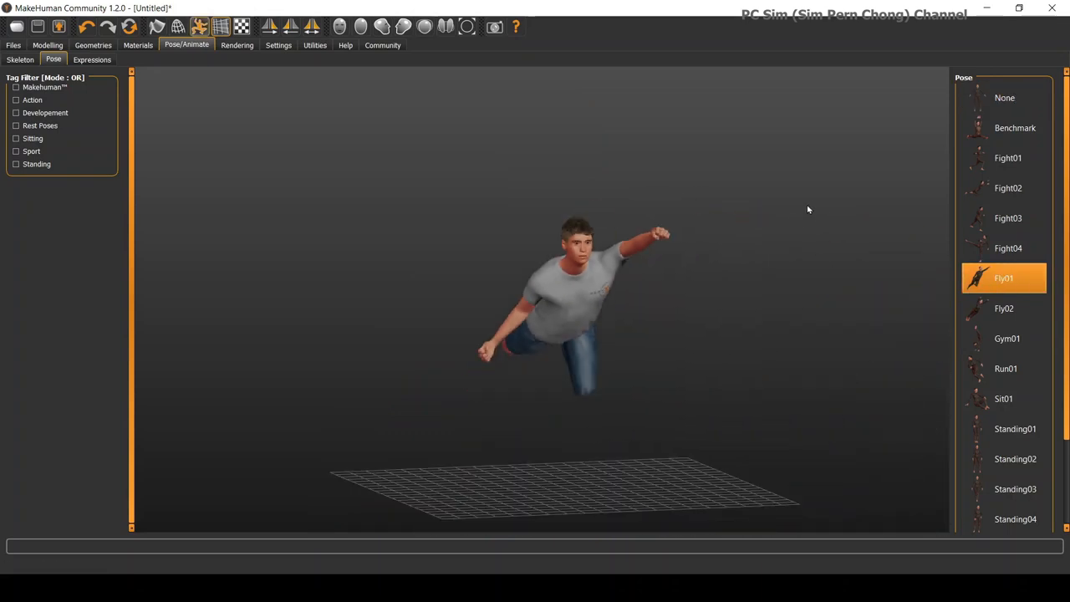
mouse_move(761, 272)
mouse_down()
mouse_move(841, 269)
mouse_move(687, 275)
mouse_move(793, 270)
mouse_up()
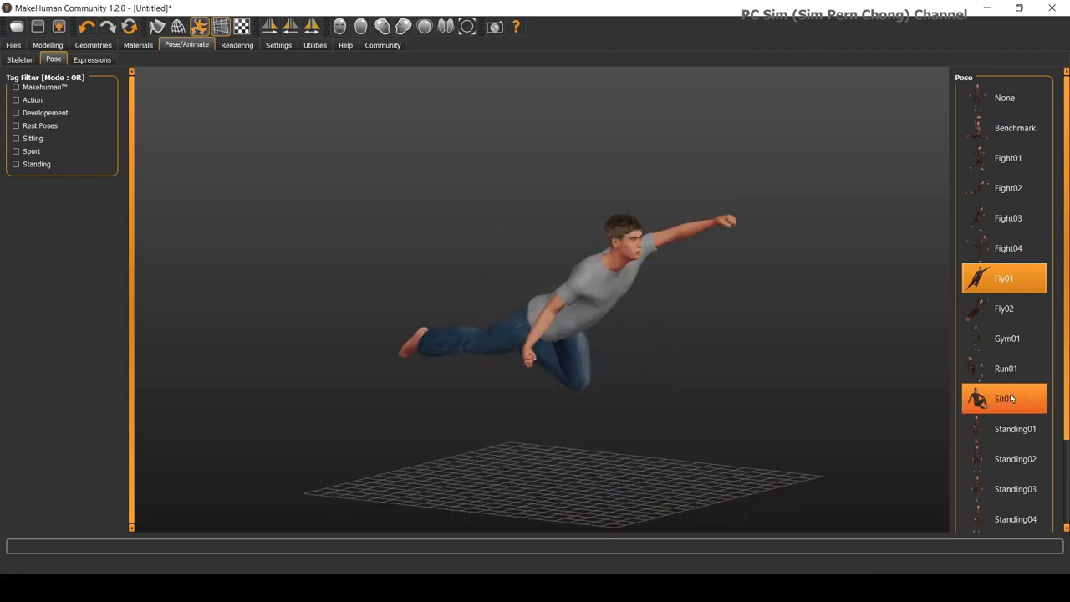
- Try Standing01 and Standing02, then settle on the Sit01 seated pose
click(1031, 431)
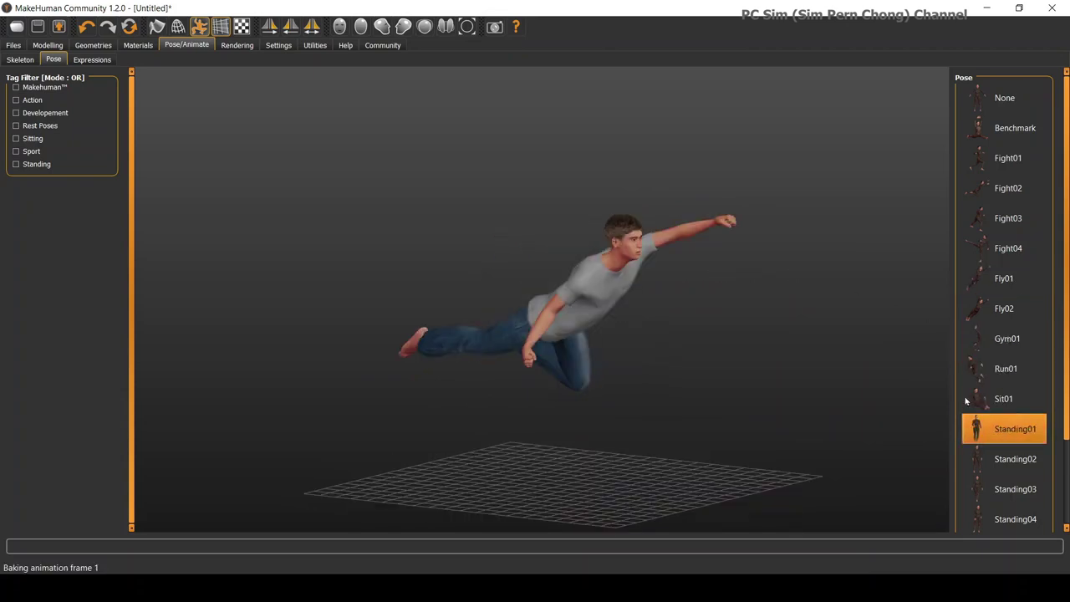
click(1025, 459)
mouse_move(945, 424)
mouse_down()
mouse_move(745, 317)
mouse_move(687, 313)
mouse_move(761, 313)
mouse_up()
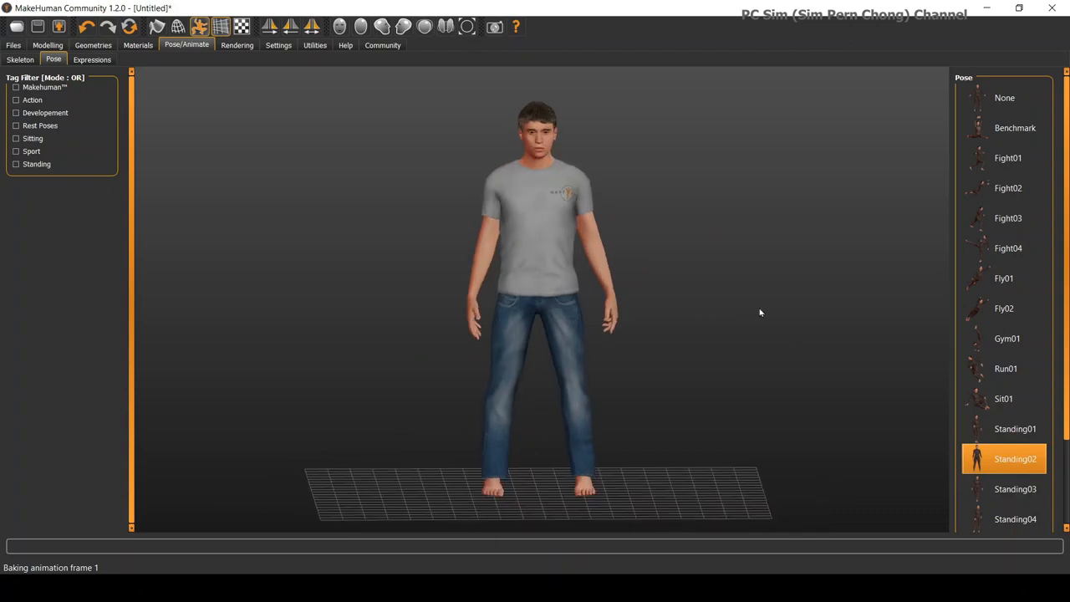
click(1022, 403)
mouse_move(833, 349)
mouse_down()
mouse_move(771, 337)
mouse_move(637, 238)
mouse_move(642, 248)
mouse_move(629, 245)
mouse_up()
scroll(637, 242, up, 6)
scroll(641, 225, up, 4)
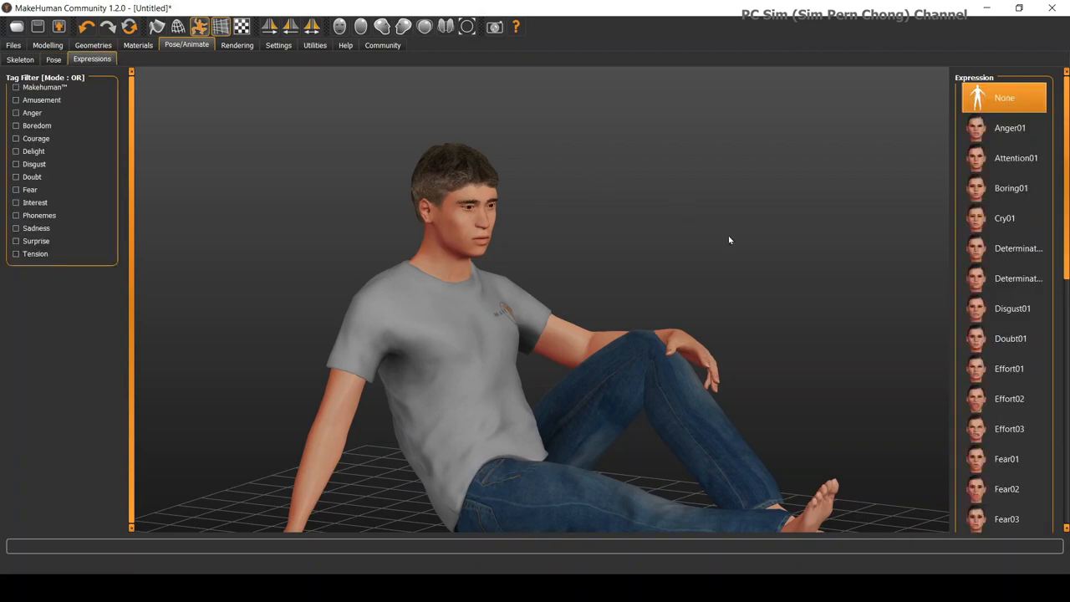
- Try the Anger01, Disgust01 and Boring01 facial expressions on the seated man
drag(741, 250, 723, 244)
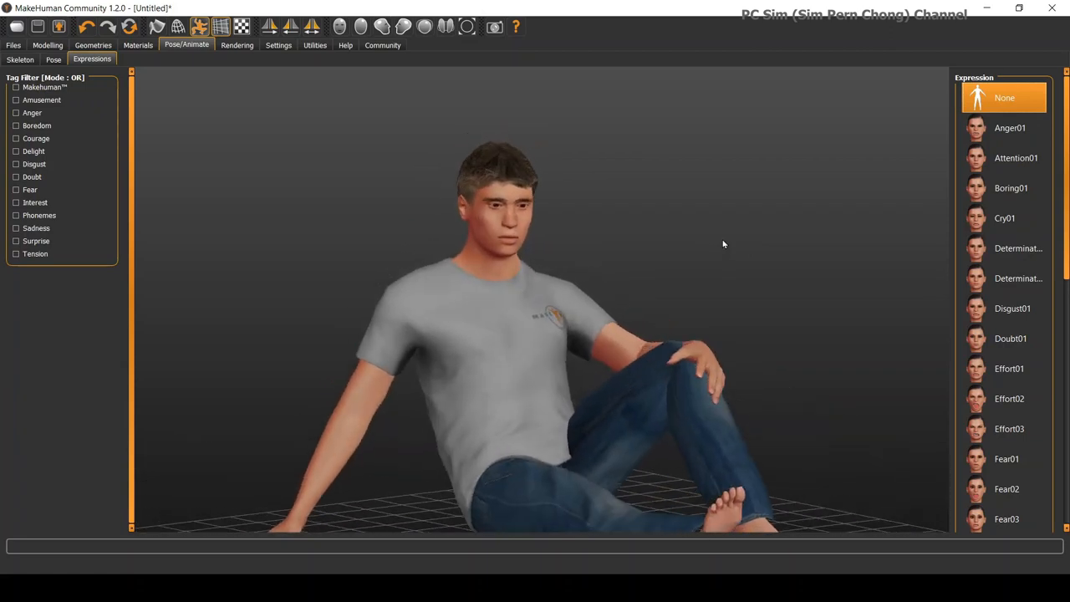
click(995, 124)
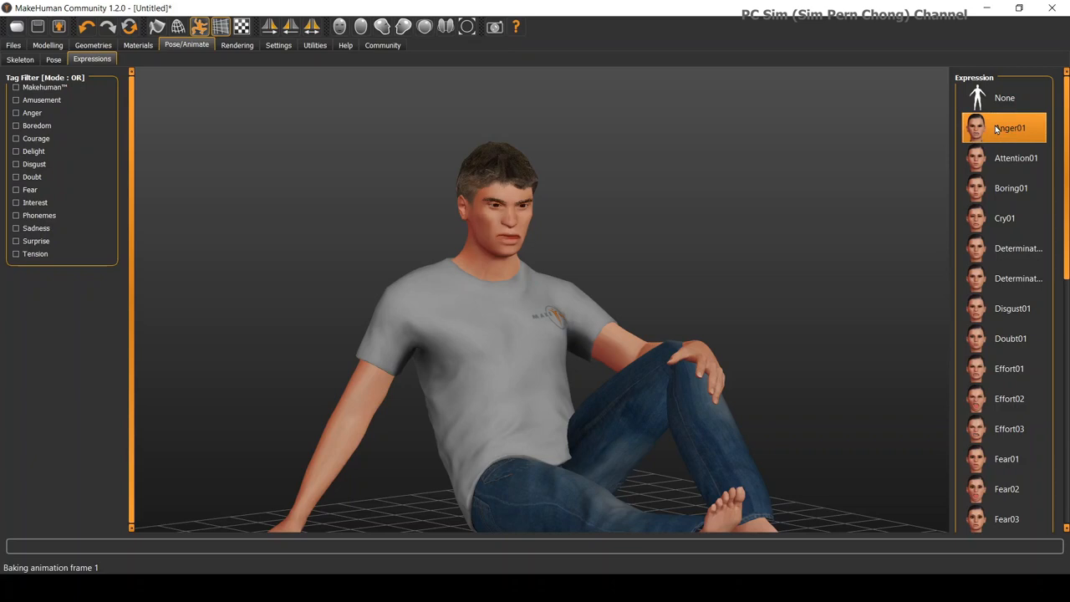
click(1016, 311)
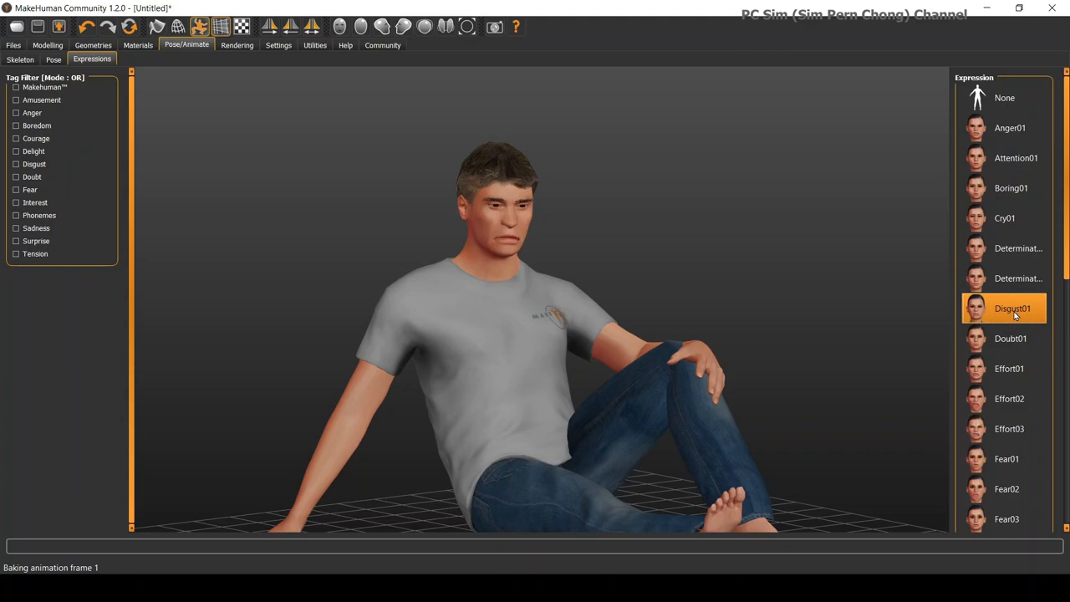
click(1010, 185)
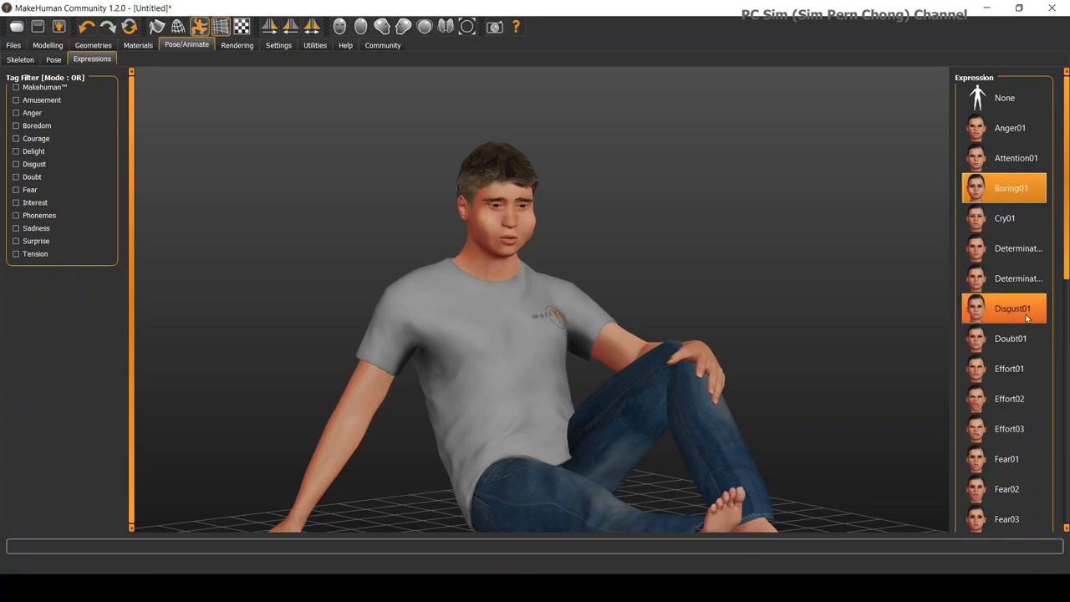
- Settle on the Determination02 expression and go to the Files section
click(1014, 279)
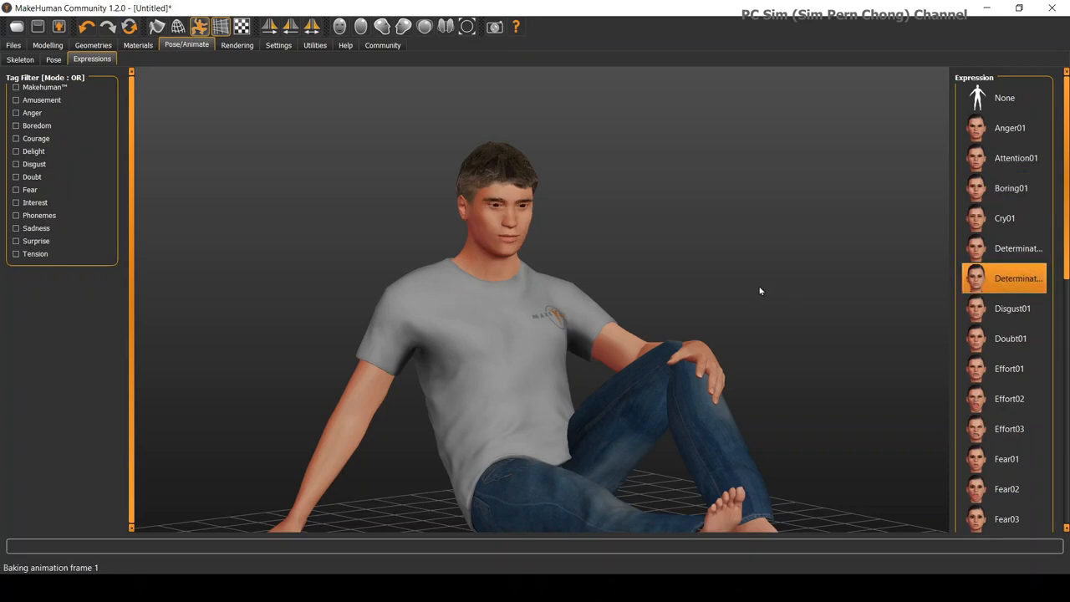
mouse_move(714, 287)
mouse_down()
mouse_move(759, 284)
mouse_move(607, 231)
mouse_up()
scroll(602, 215, down, 2)
scroll(602, 215, up, 3)
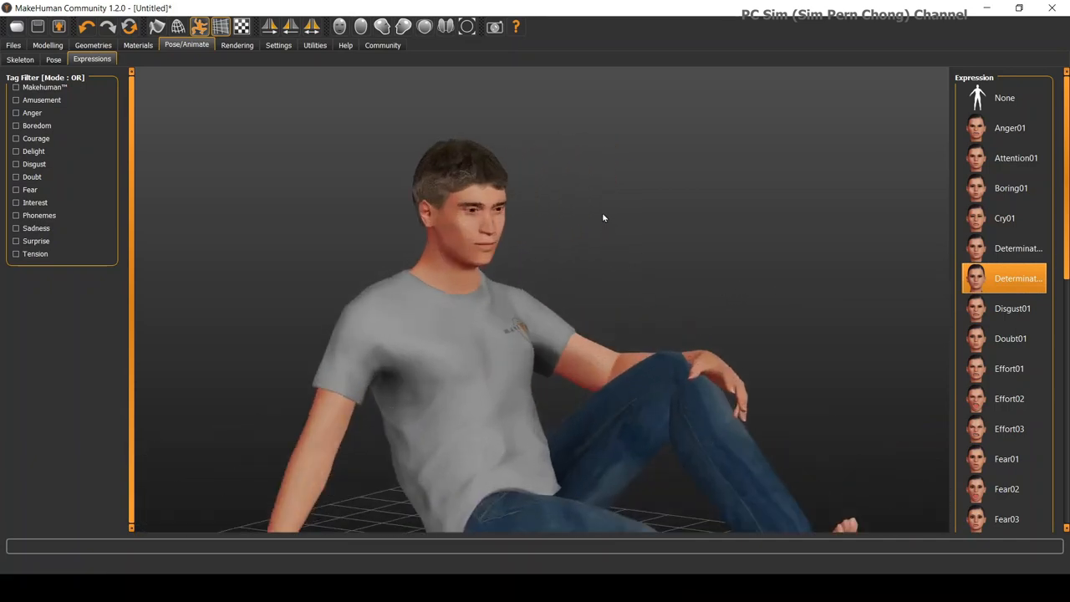
scroll(602, 215, up, 2)
scroll(631, 251, up, 2)
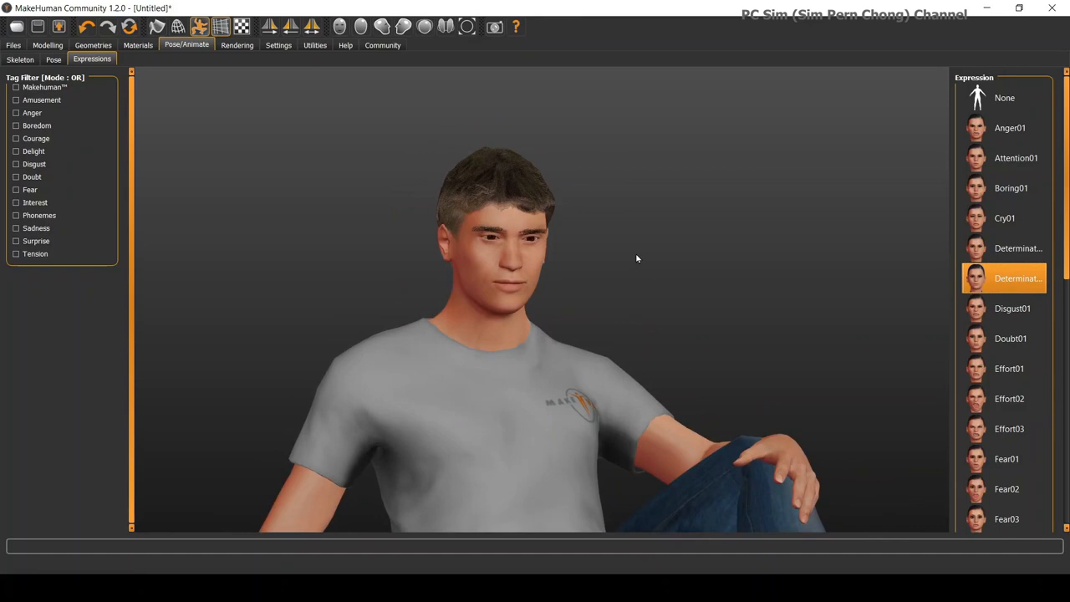
scroll(637, 258, up, 1)
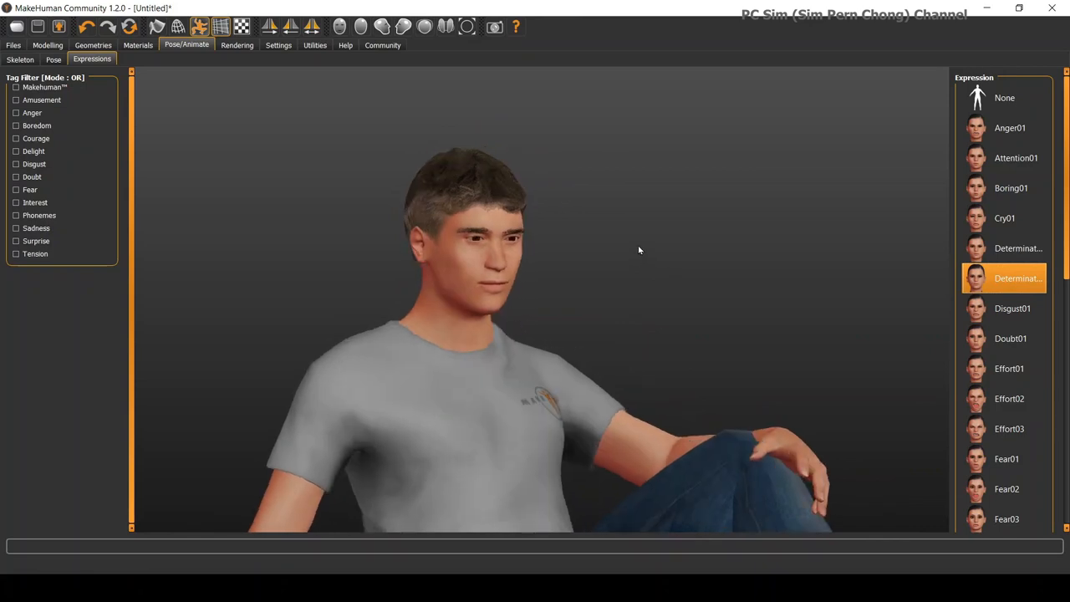
click(14, 45)
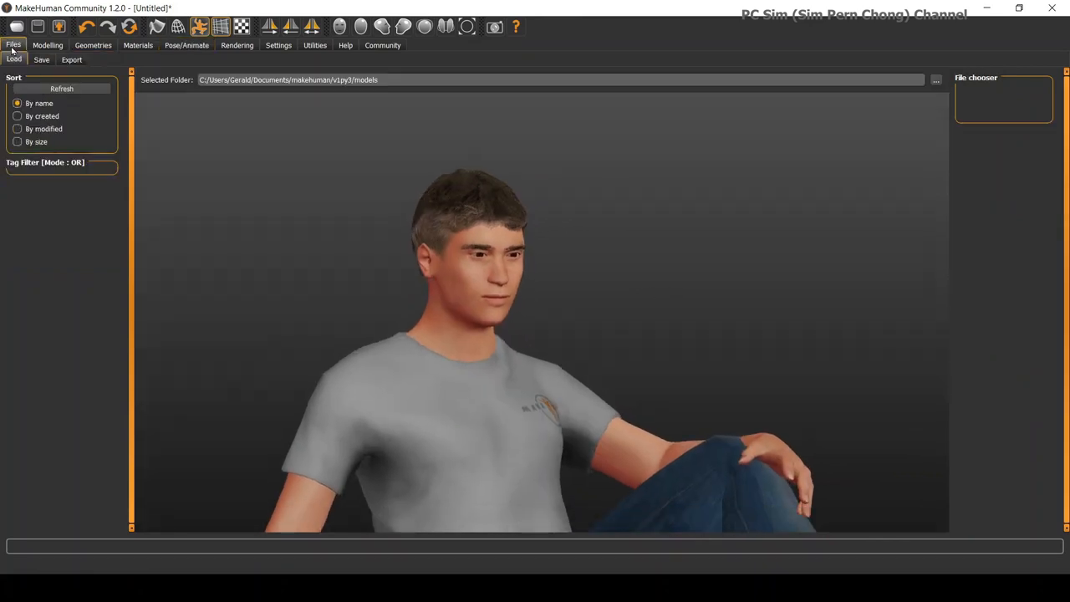
- Choose Filmbox (fbx) as the export mesh format and bring up the save location dialog
click(71, 60)
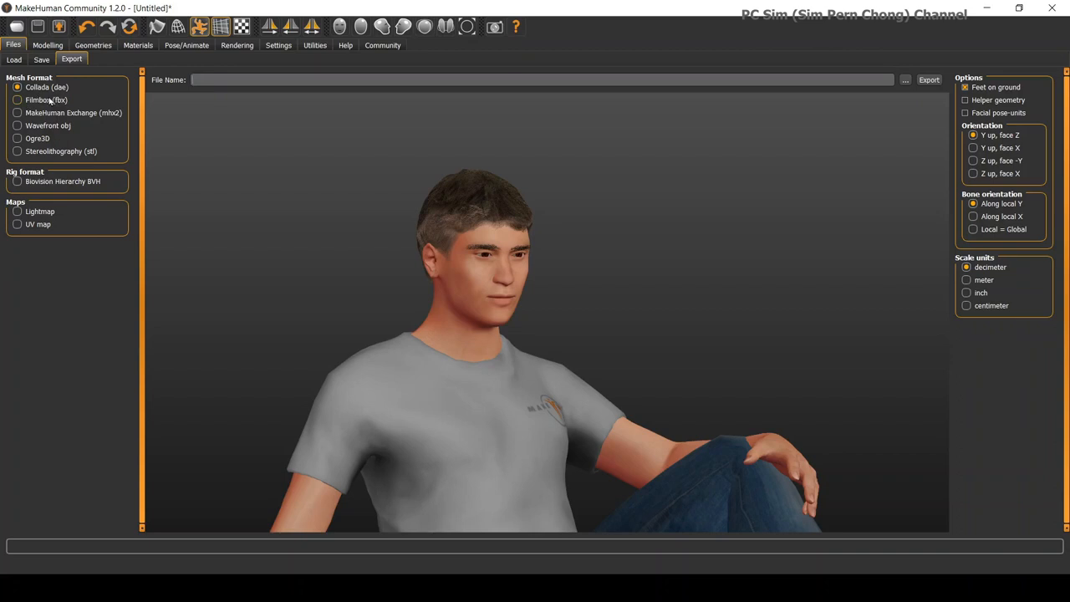
click(18, 100)
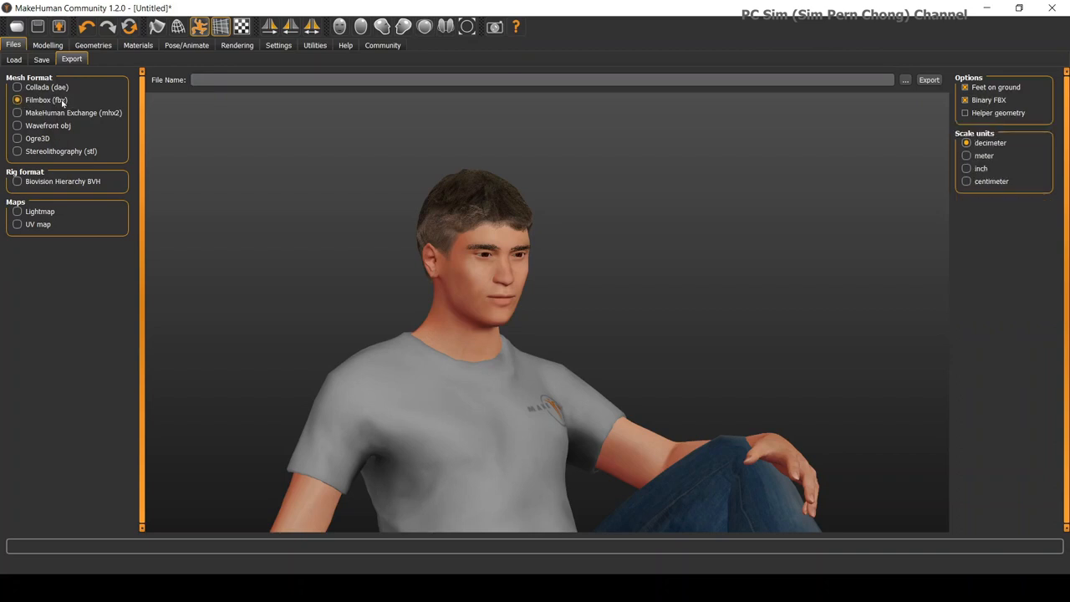
click(906, 80)
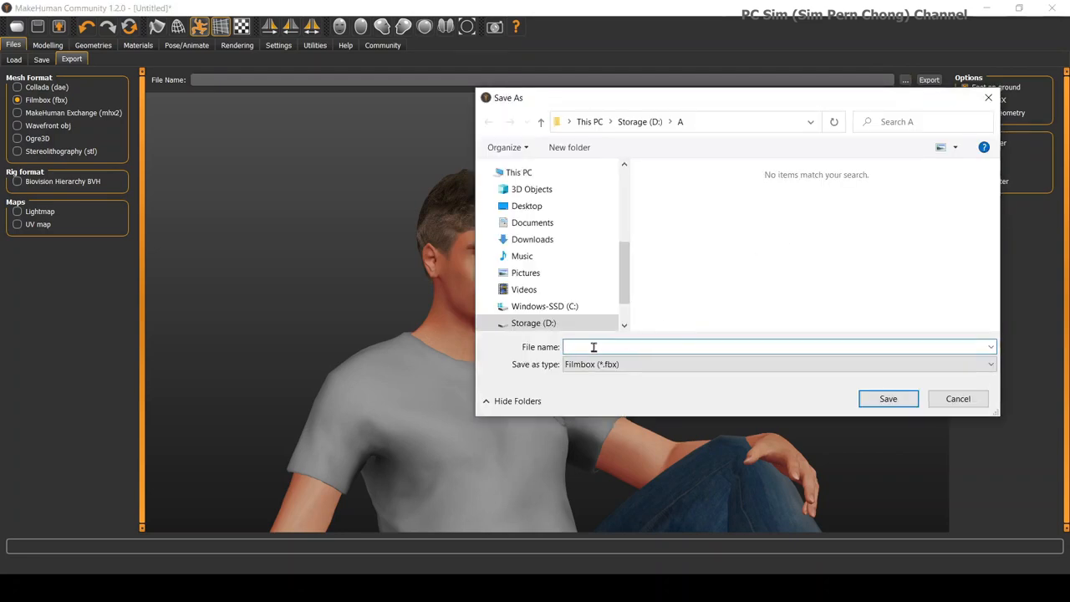
text(pose)
text(1)
- Export the posed man as pose1.fbx to folder A on the D drive
click(890, 400)
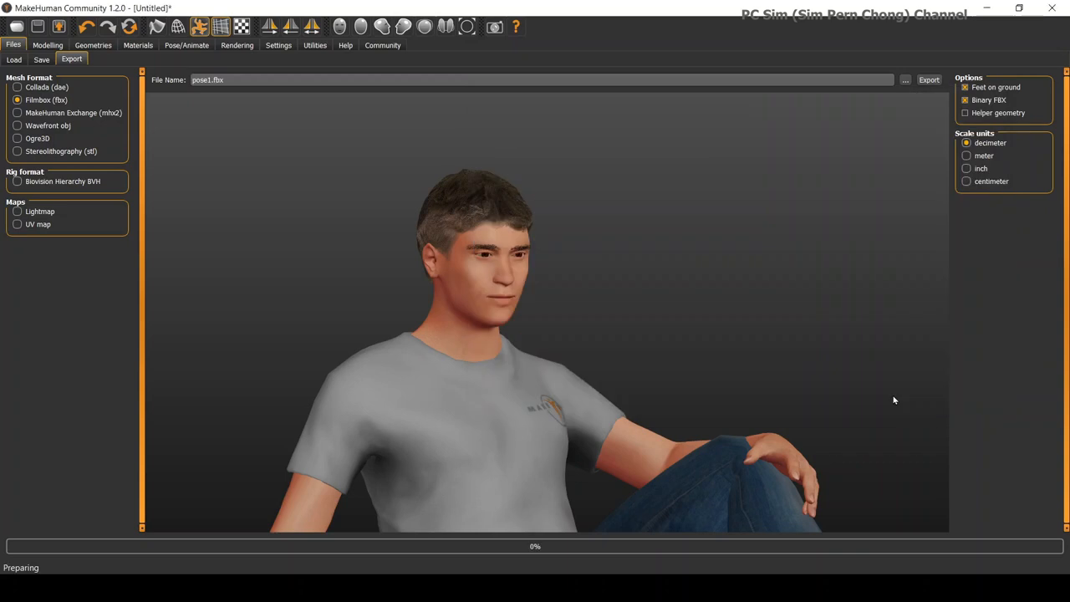
click(929, 80)
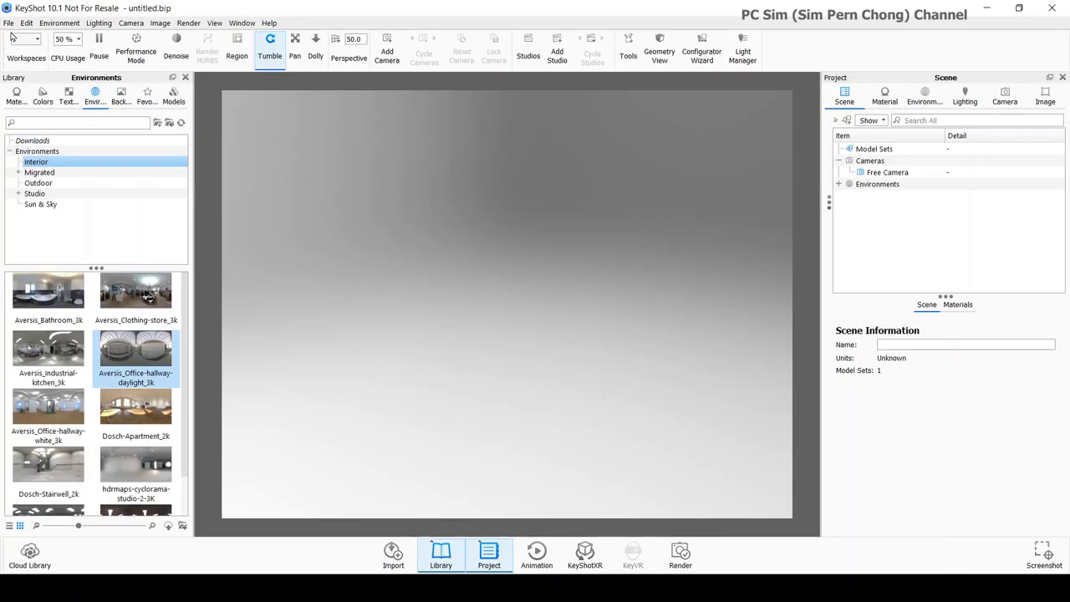
- Import pose1.fbx into the KeyShot scene with default settings
click(9, 22)
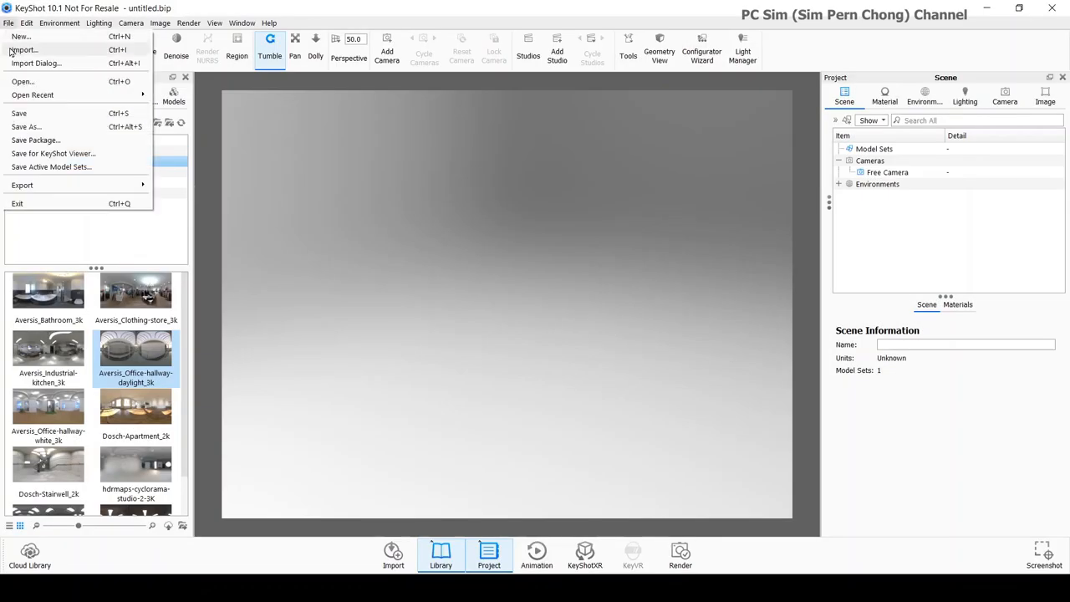
click(25, 50)
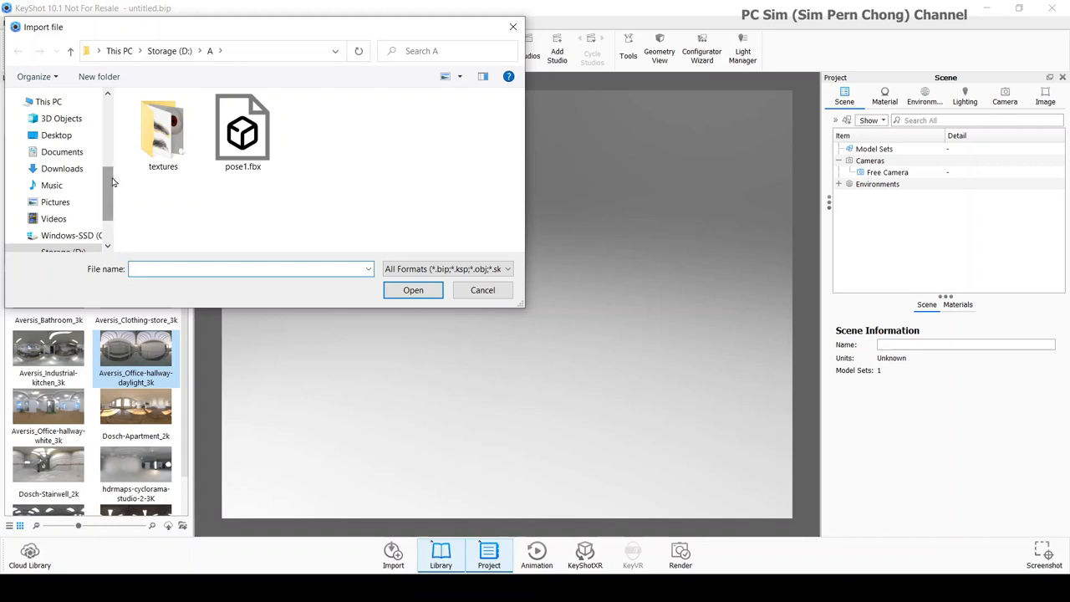
click(254, 142)
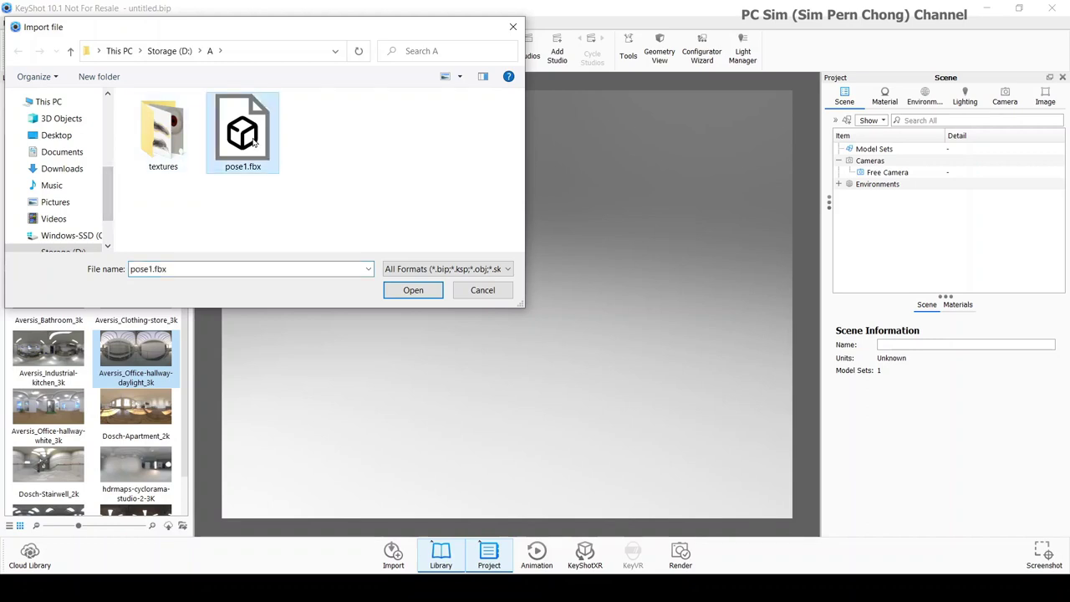
click(414, 290)
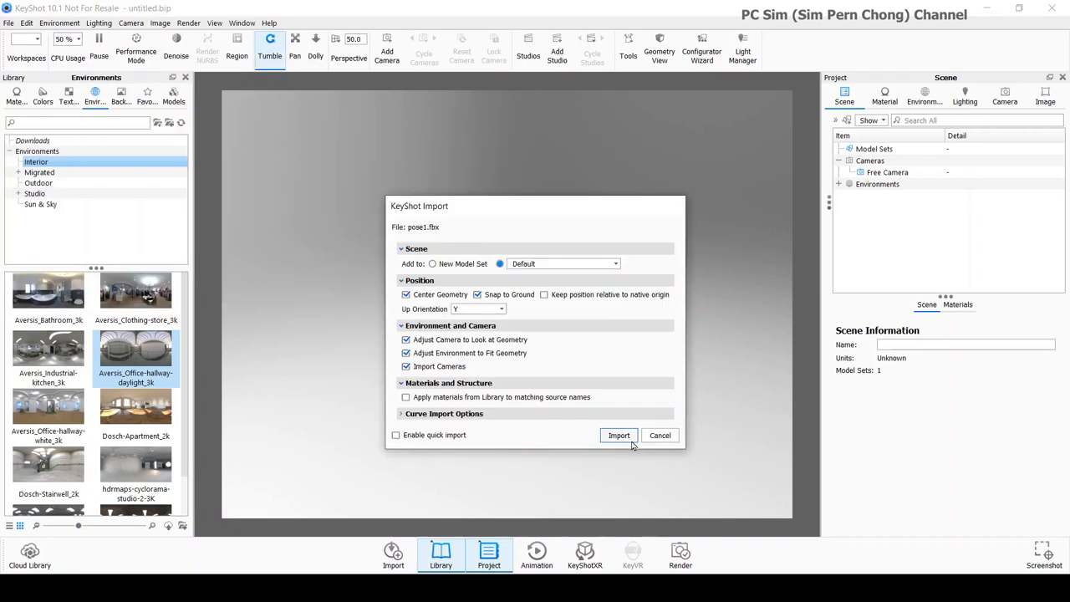
click(619, 435)
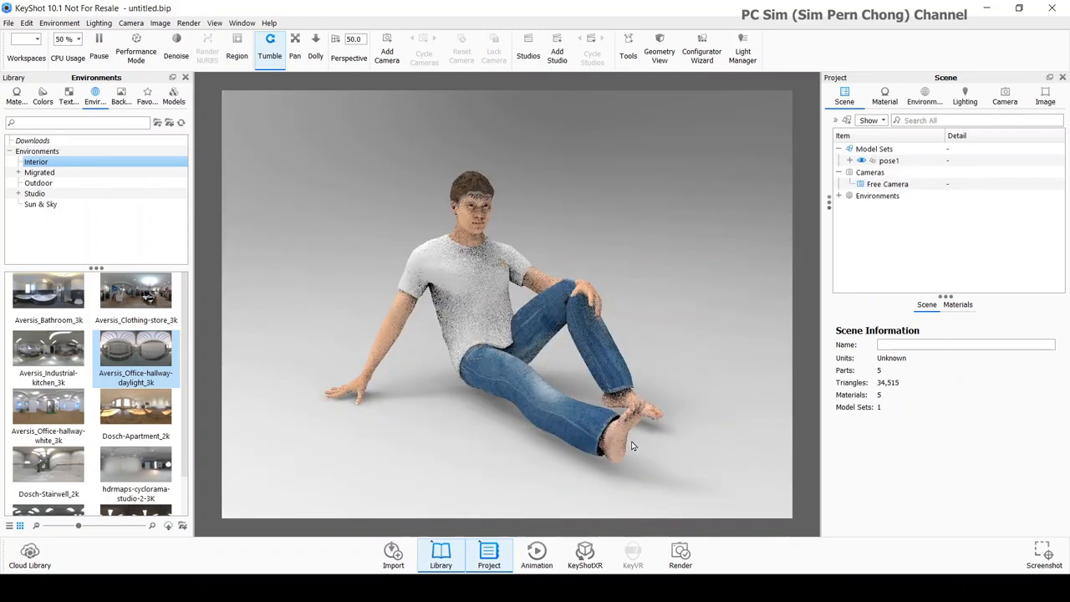
- Apply the Interior lighting preset and orbit to view the model's head more frontally
click(98, 22)
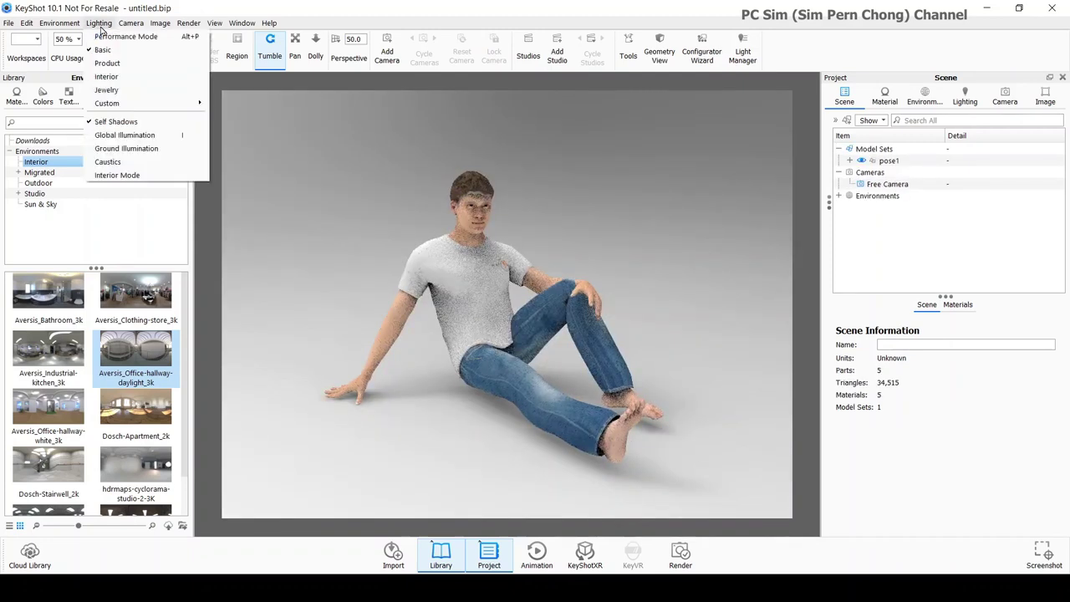
click(114, 77)
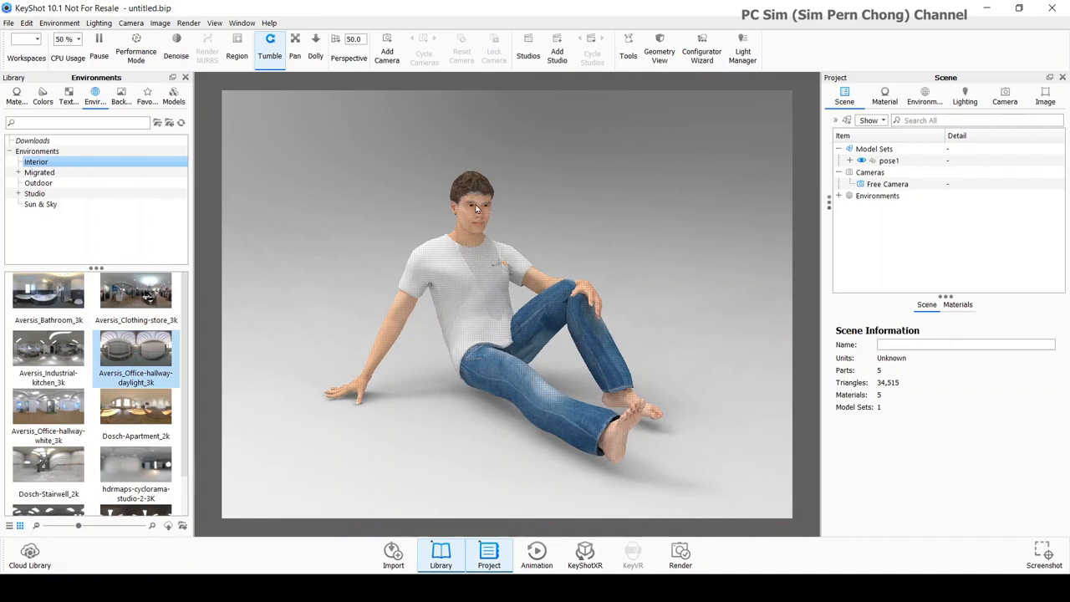
drag(473, 207, 481, 213)
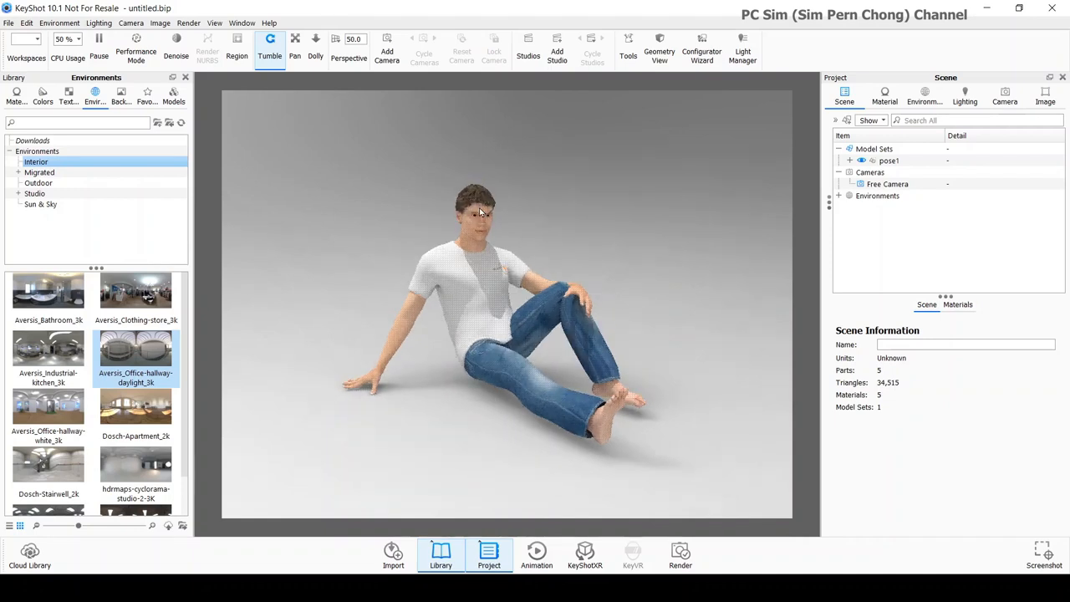
scroll(480, 209, up, 2)
scroll(480, 205, up, 2)
scroll(478, 193, up, 3)
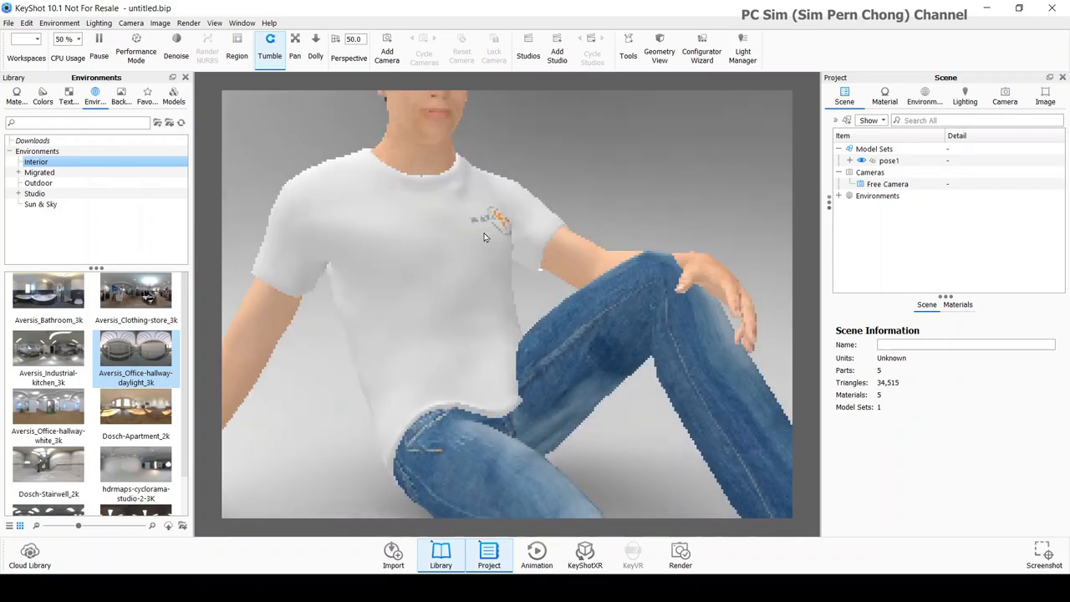
scroll(502, 293, up, 2)
mouse_move(536, 391)
mouse_down()
mouse_move(561, 316)
mouse_move(539, 358)
mouse_up()
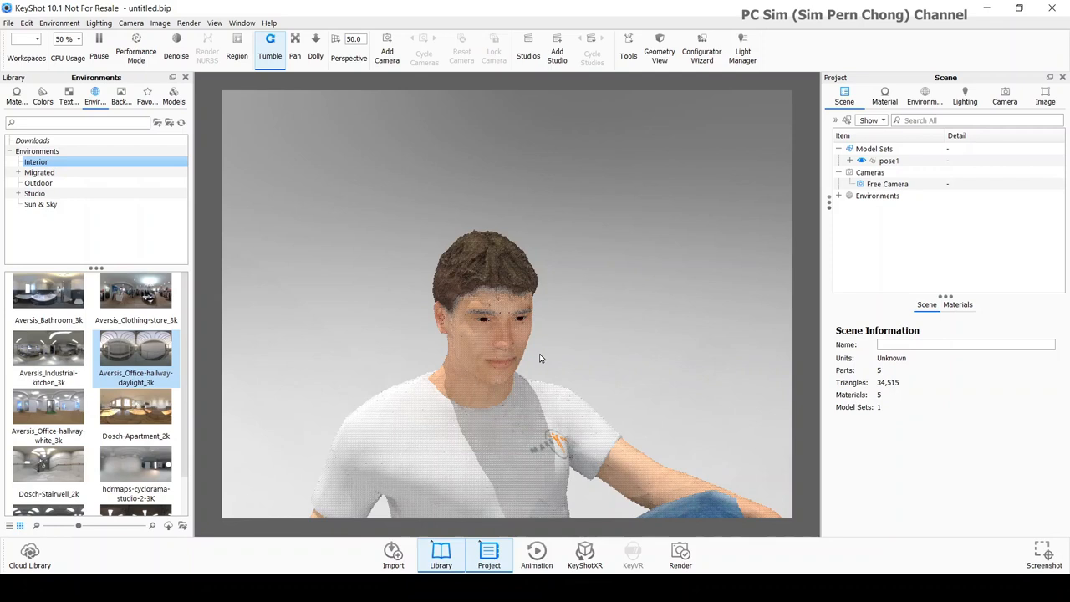
scroll(539, 358, down, 2)
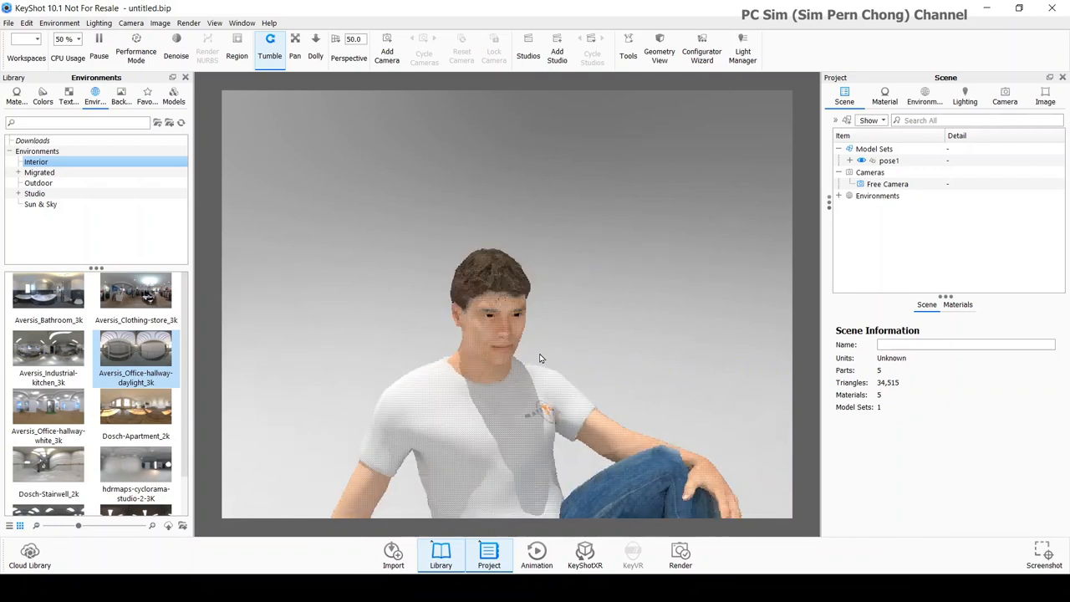
scroll(539, 358, up, 2)
scroll(540, 358, up, 2)
scroll(539, 358, up, 2)
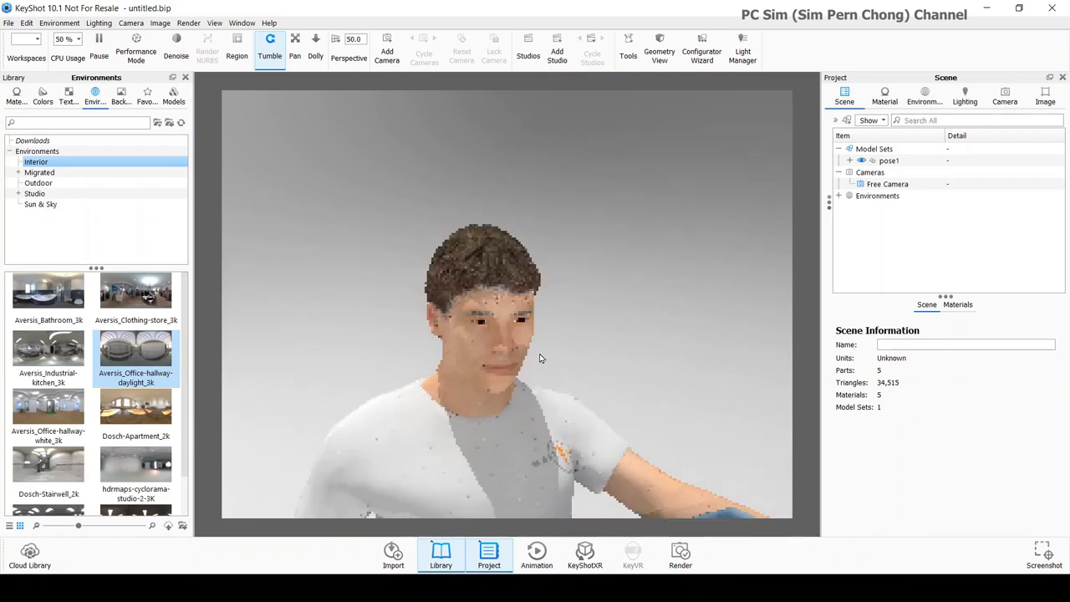
scroll(540, 358, up, 1)
scroll(539, 358, up, 1)
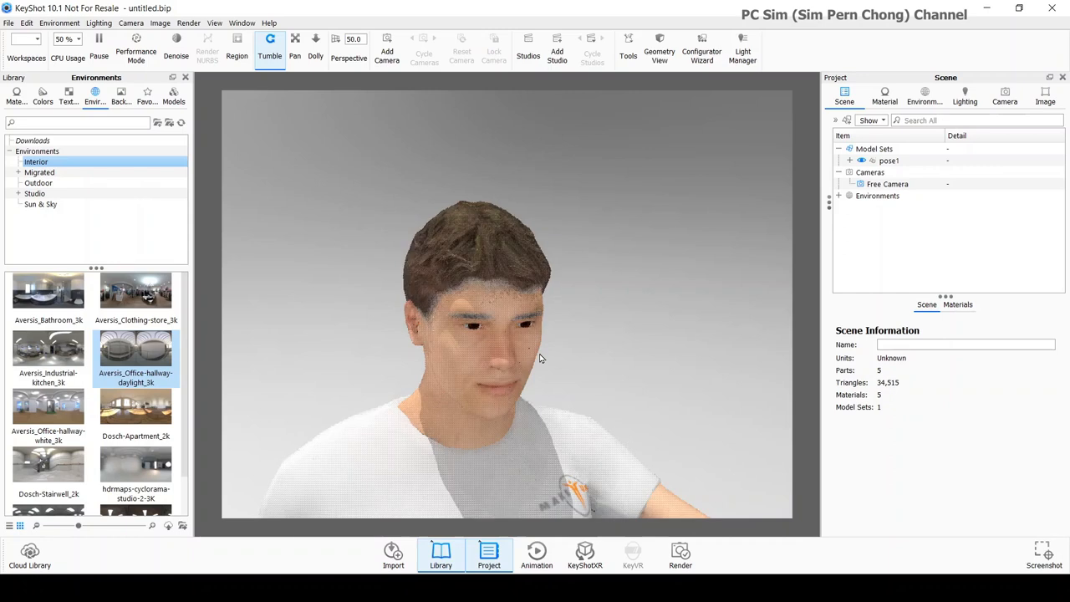
- Edit the hair material short02 and show its texture maps
right_click(477, 260)
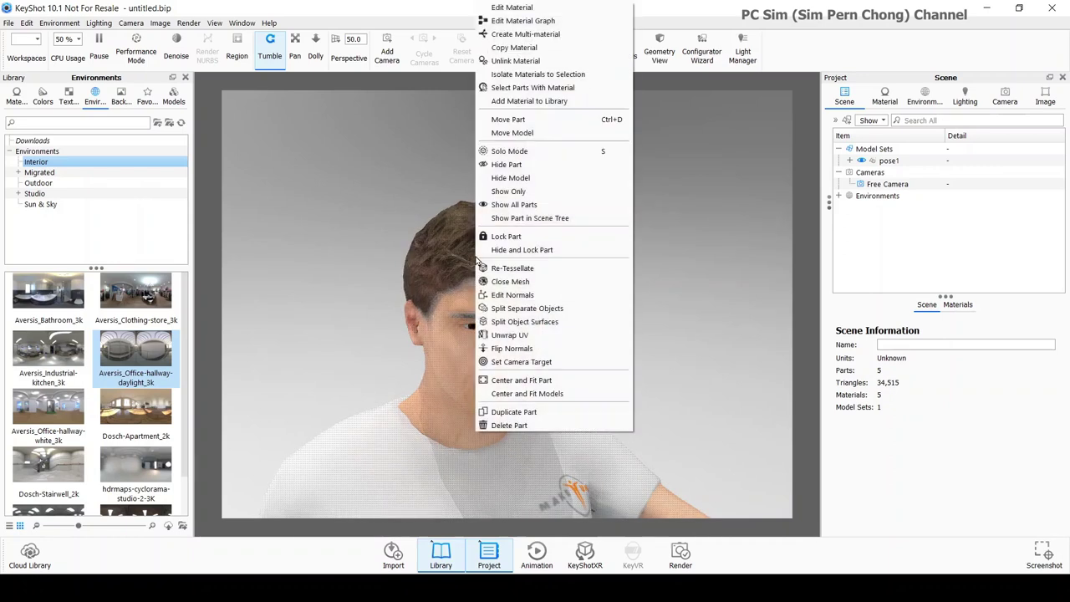
click(505, 10)
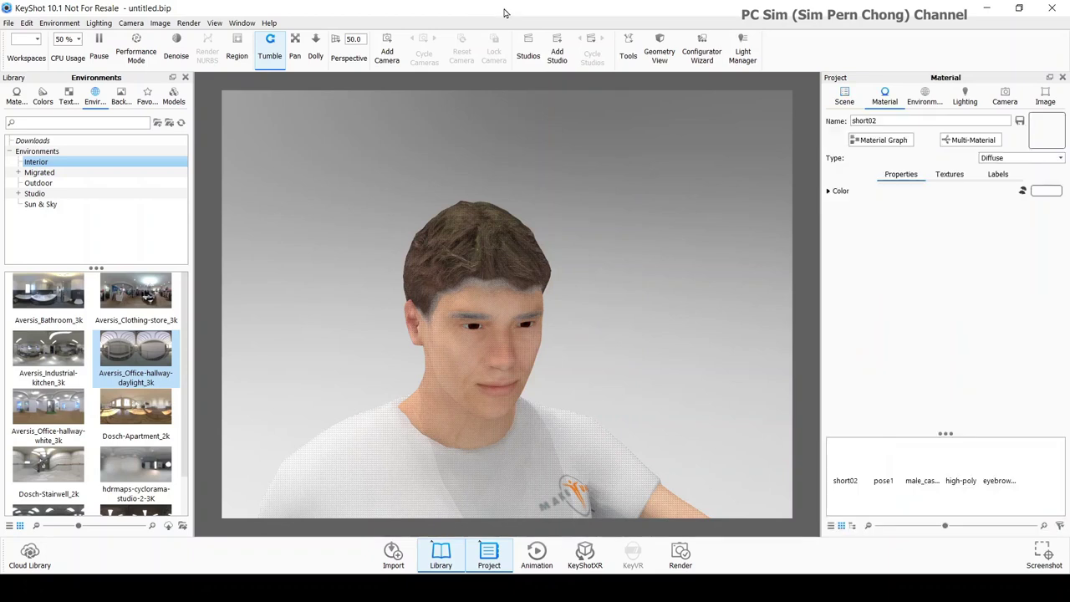
click(949, 174)
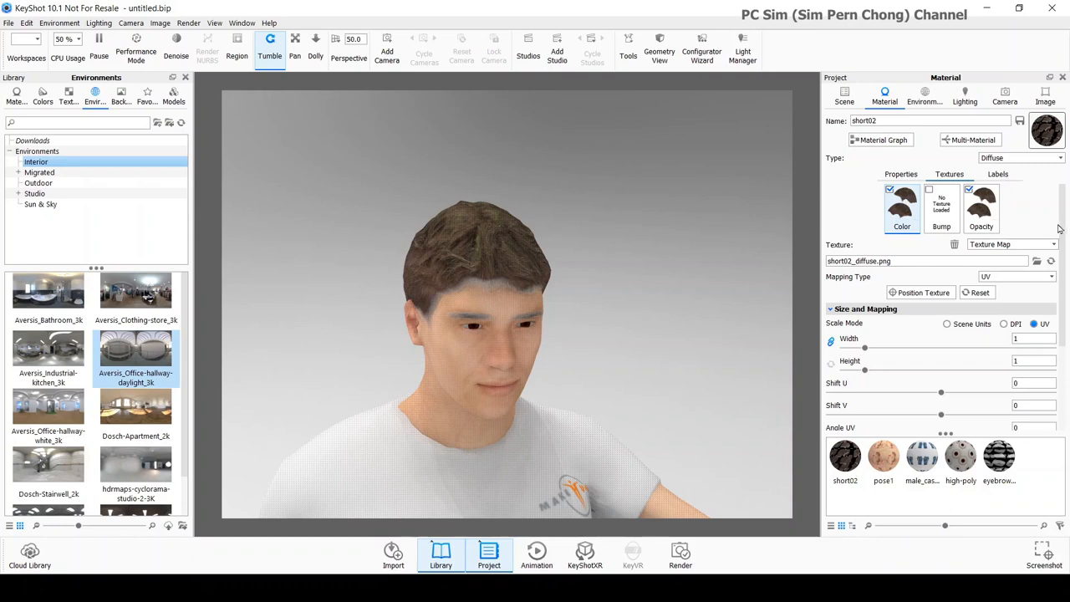
drag(1064, 226, 1067, 321)
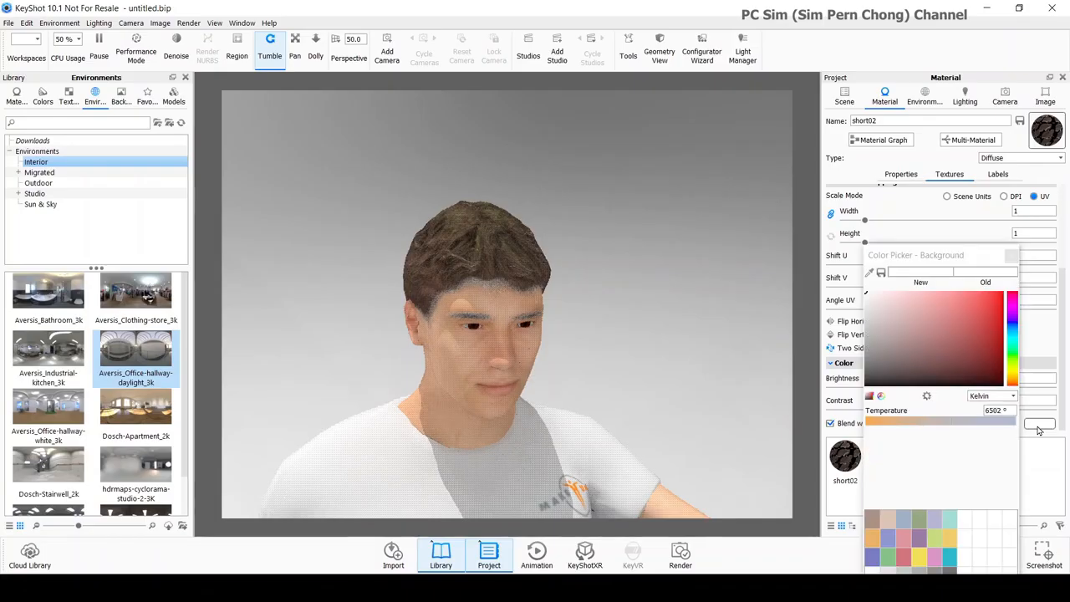
- Sample a warm brown from the render as the hair's blend colour and keep it
click(872, 273)
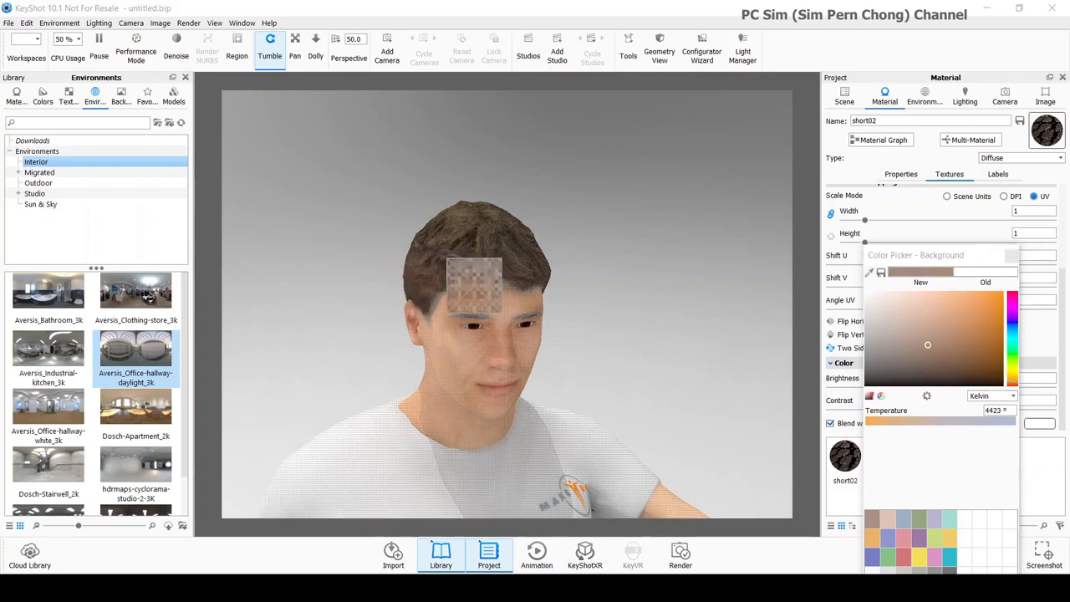
click(474, 289)
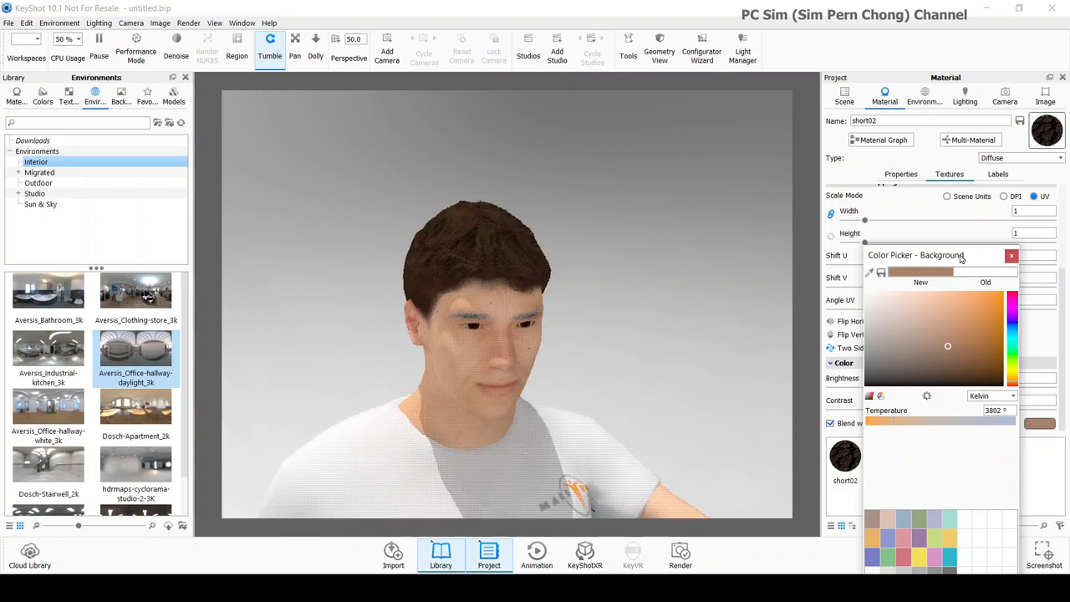
drag(962, 256, 947, 166)
click(949, 525)
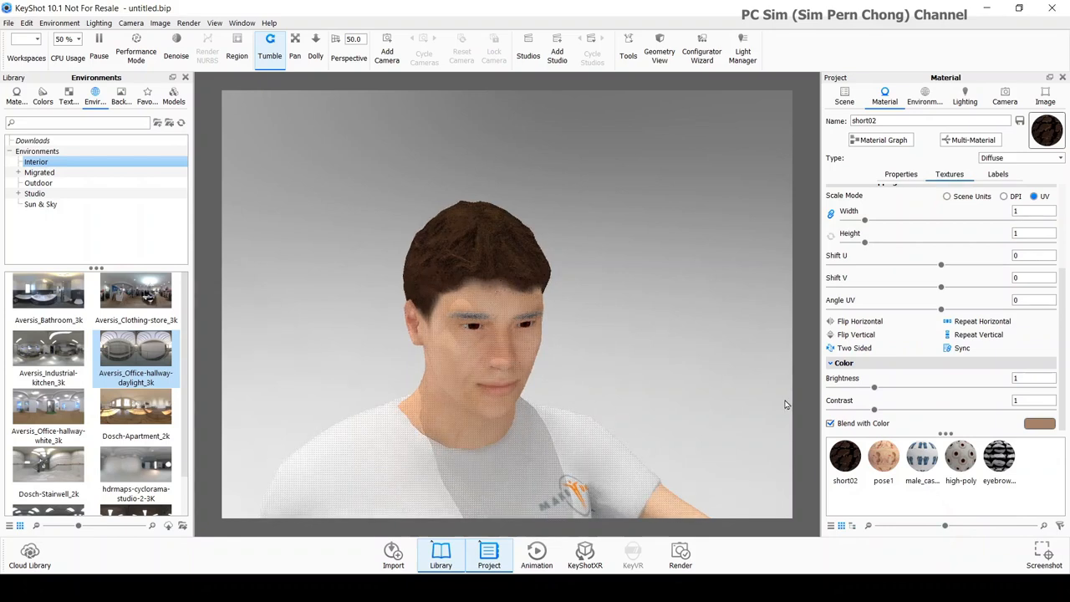
- Adjust the hair texture's brightness, settling on 1.25 for a deeper brown tone
mouse_move(875, 389)
mouse_down()
mouse_move(961, 390)
mouse_move(909, 389)
mouse_up()
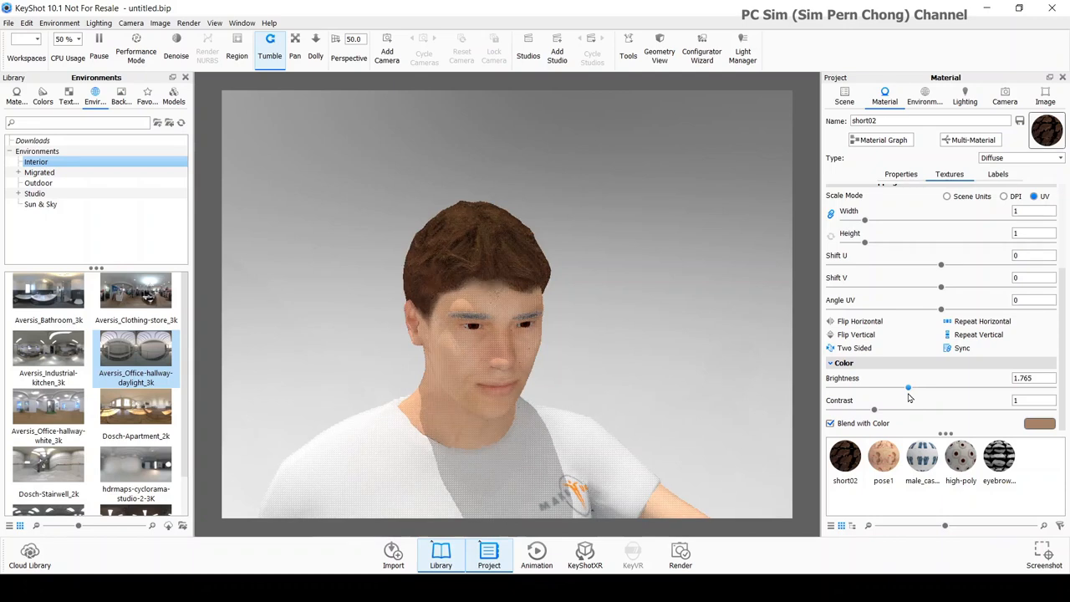
mouse_move(909, 389)
mouse_down()
mouse_move(951, 411)
mouse_move(863, 411)
mouse_up()
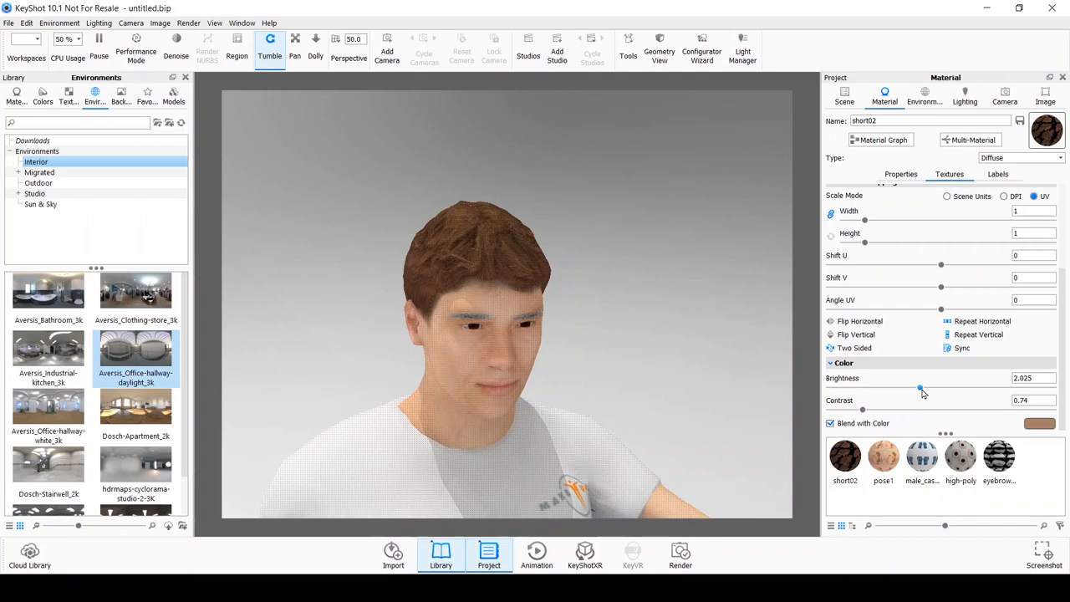
drag(921, 388, 886, 388)
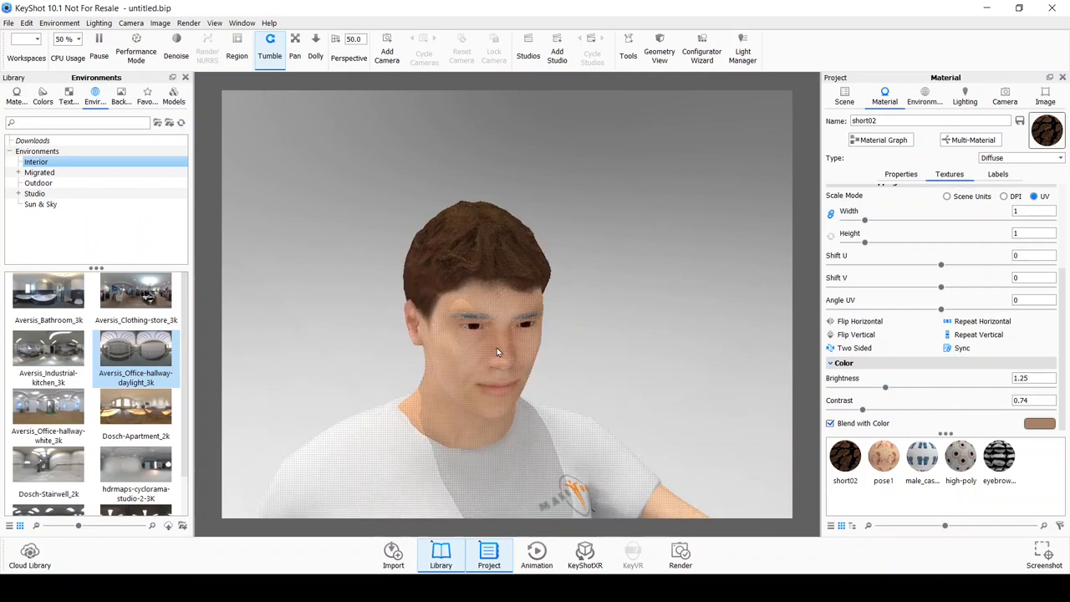
drag(497, 348, 499, 348)
scroll(497, 348, up, 1)
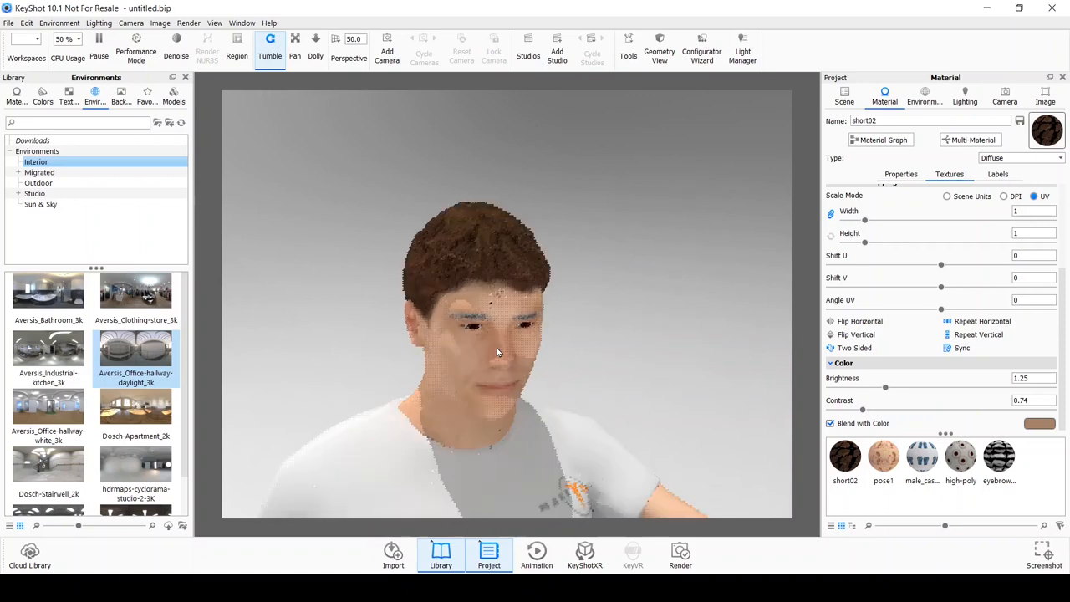
scroll(496, 348, up, 1)
scroll(496, 348, up, 1)
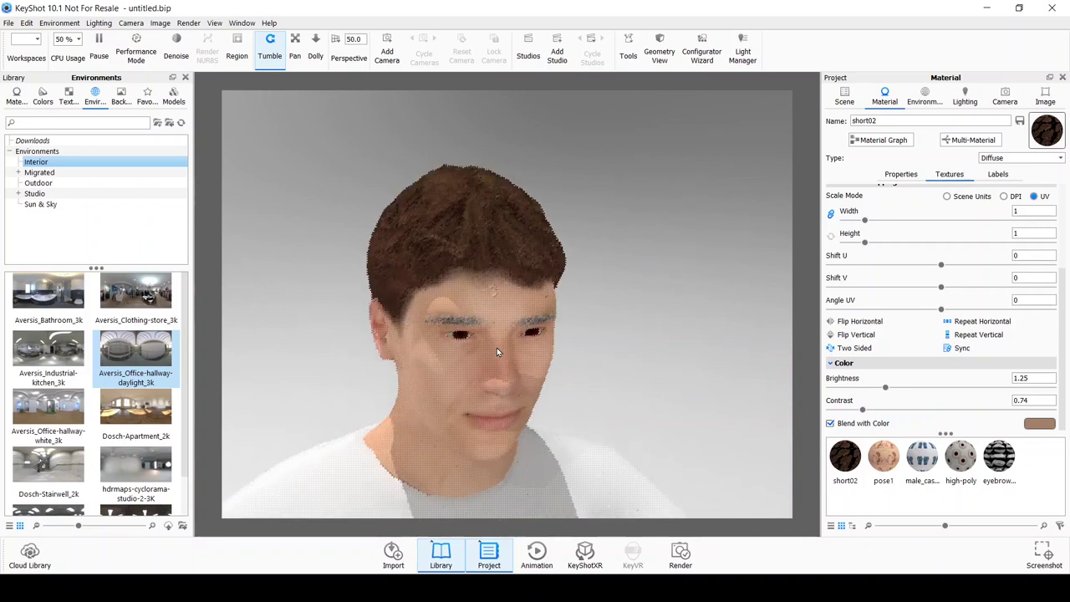
scroll(497, 348, up, 1)
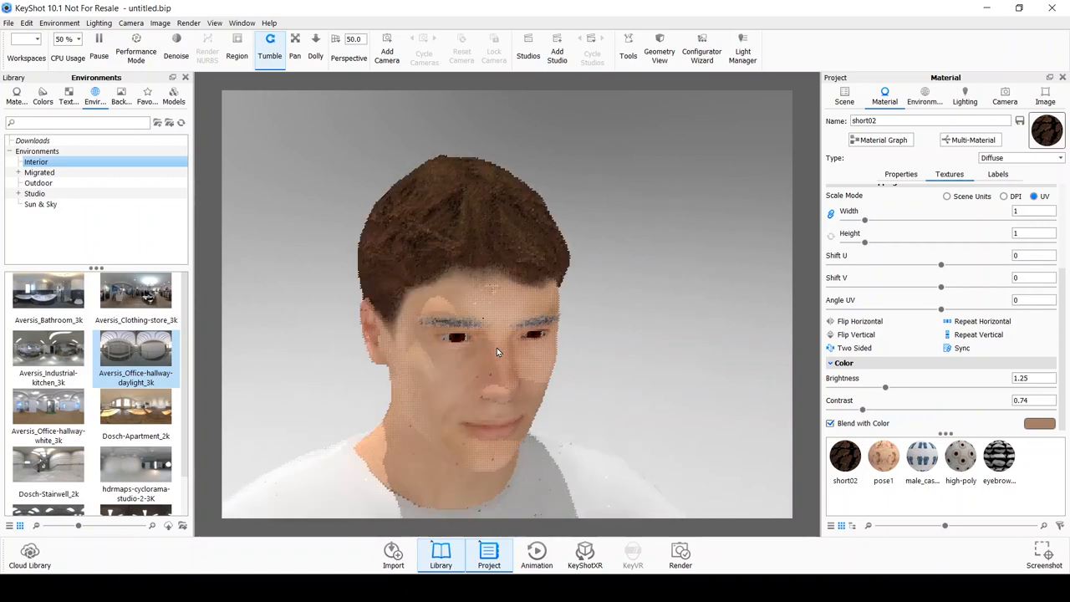
scroll(497, 348, up, 1)
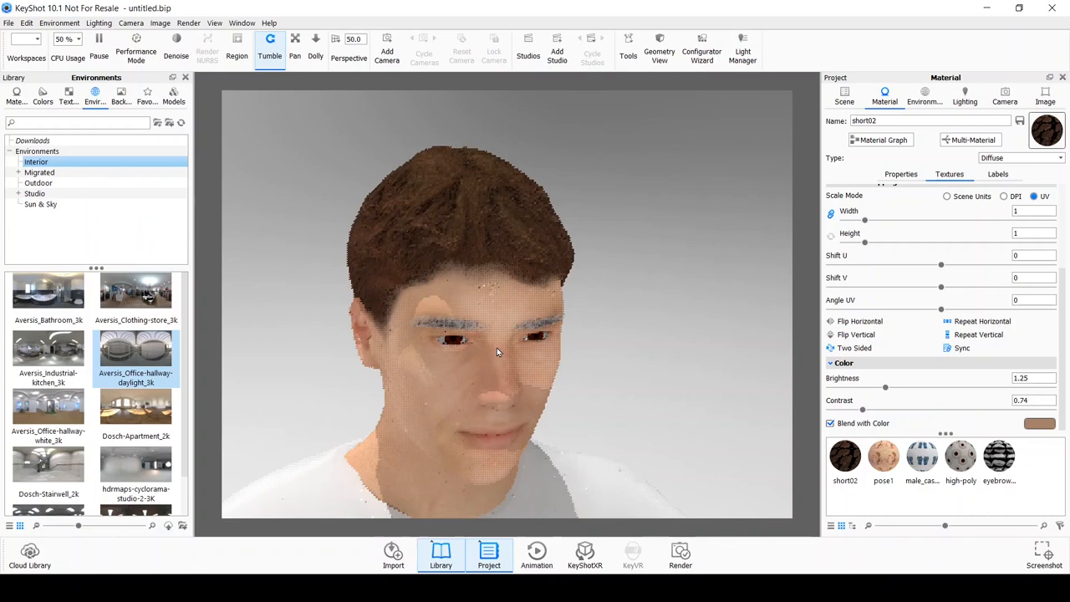
- Edit the eyebrow009 material and set its colour texture to blend with a colour
right_click(467, 324)
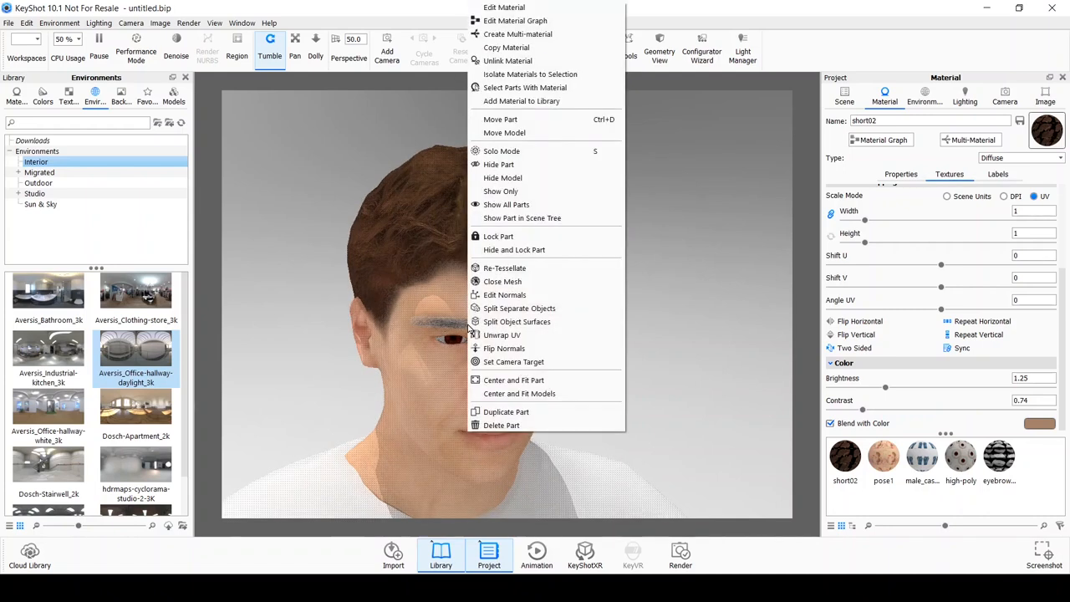
click(517, 9)
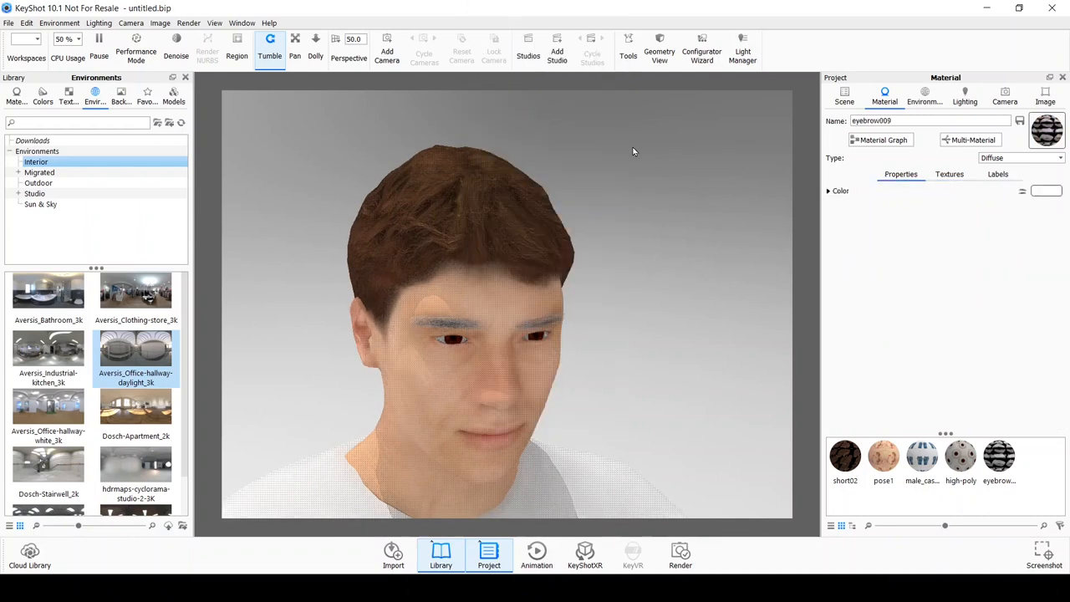
click(951, 174)
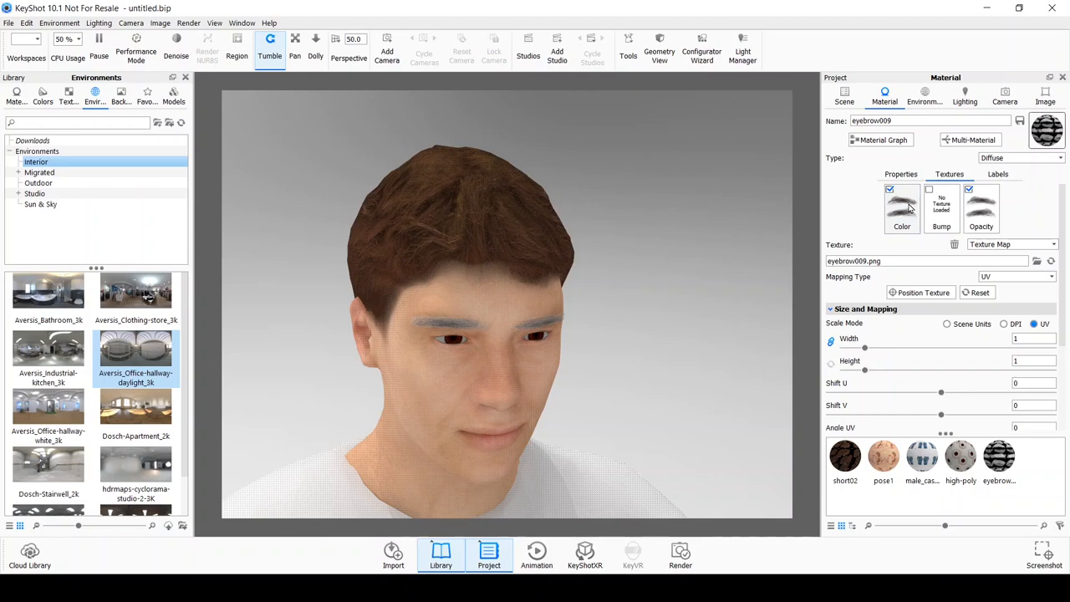
scroll(999, 244, down, 4)
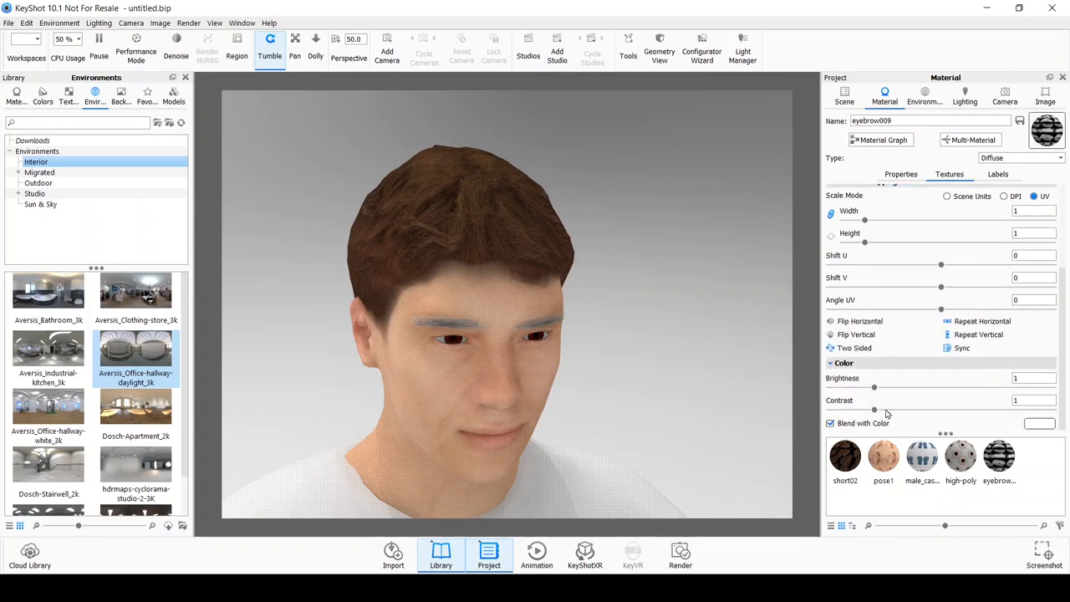
click(1040, 424)
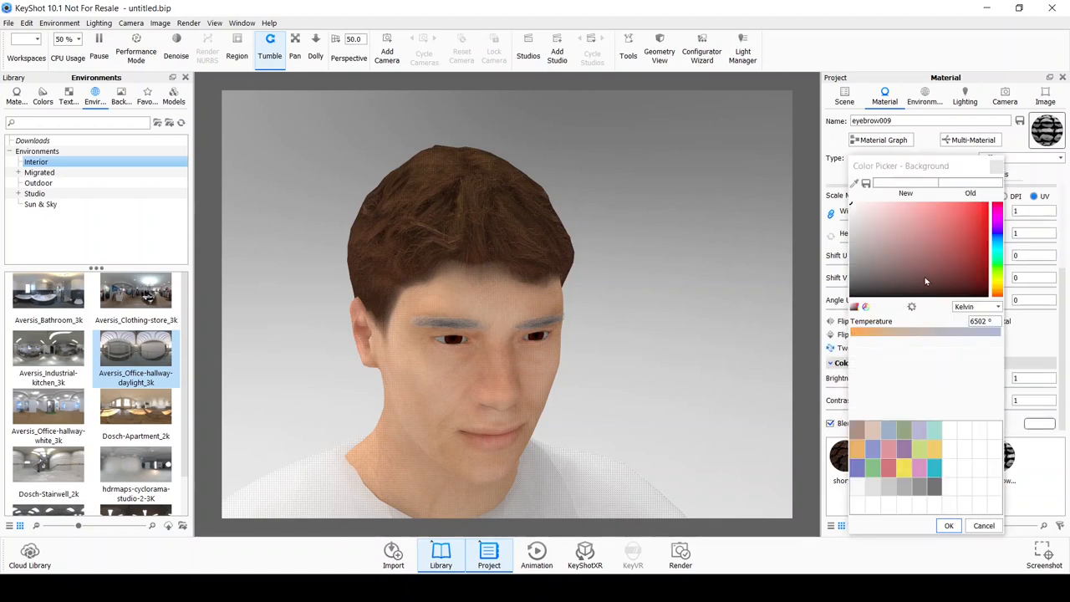
- Sample the forehead skin tone as the eyebrow blend colour and face the man to camera
click(856, 184)
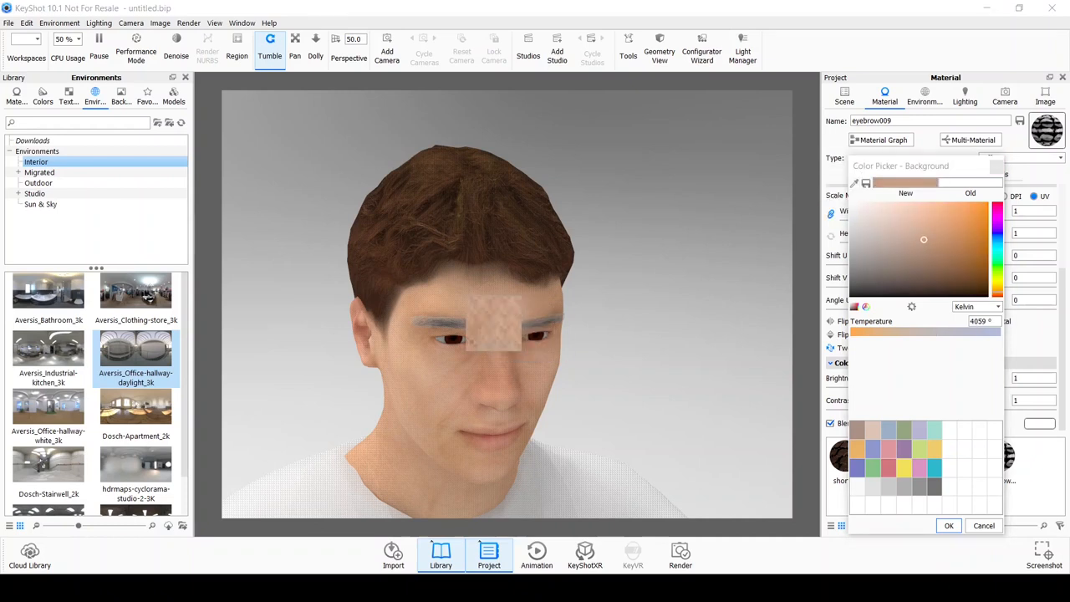
click(470, 317)
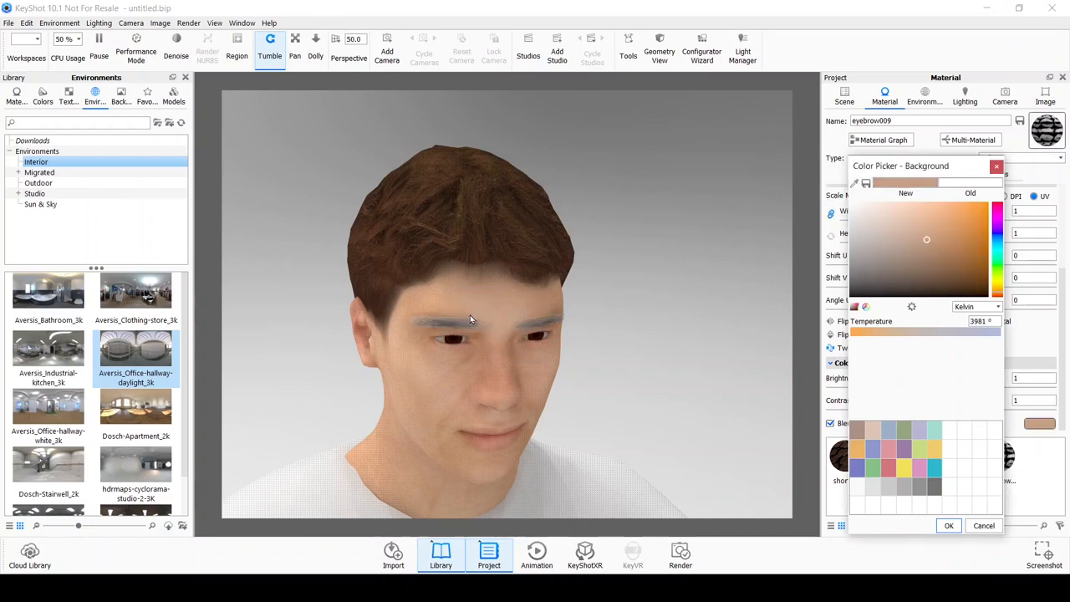
click(949, 525)
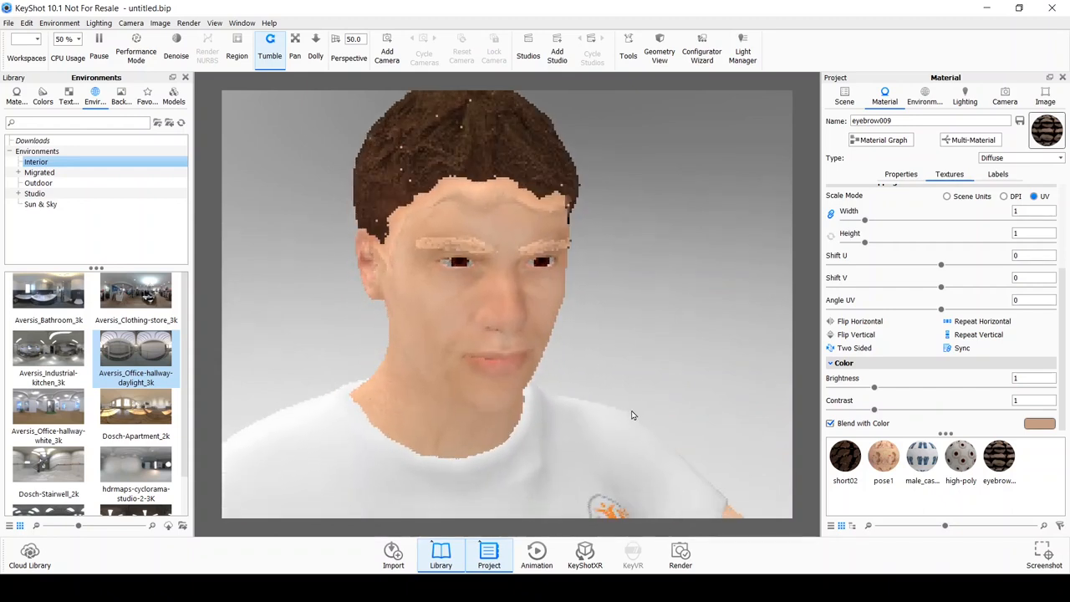
scroll(631, 416, up, 2)
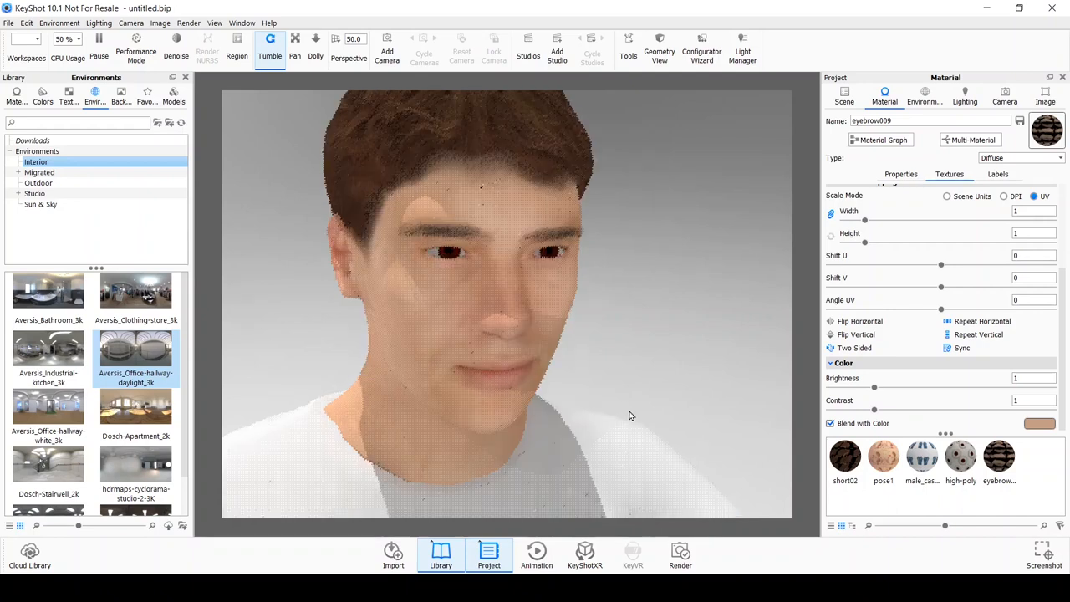
scroll(630, 416, down, 1)
scroll(631, 416, down, 1)
scroll(630, 416, down, 1)
scroll(631, 416, down, 1)
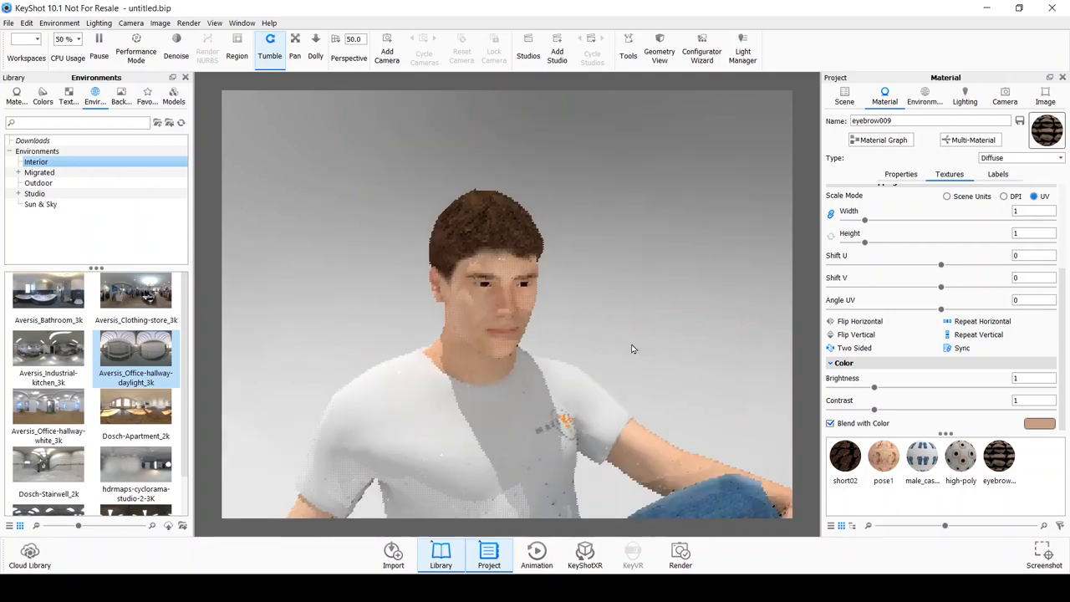
mouse_move(632, 349)
mouse_down()
mouse_move(645, 248)
mouse_move(609, 395)
mouse_move(635, 329)
mouse_up()
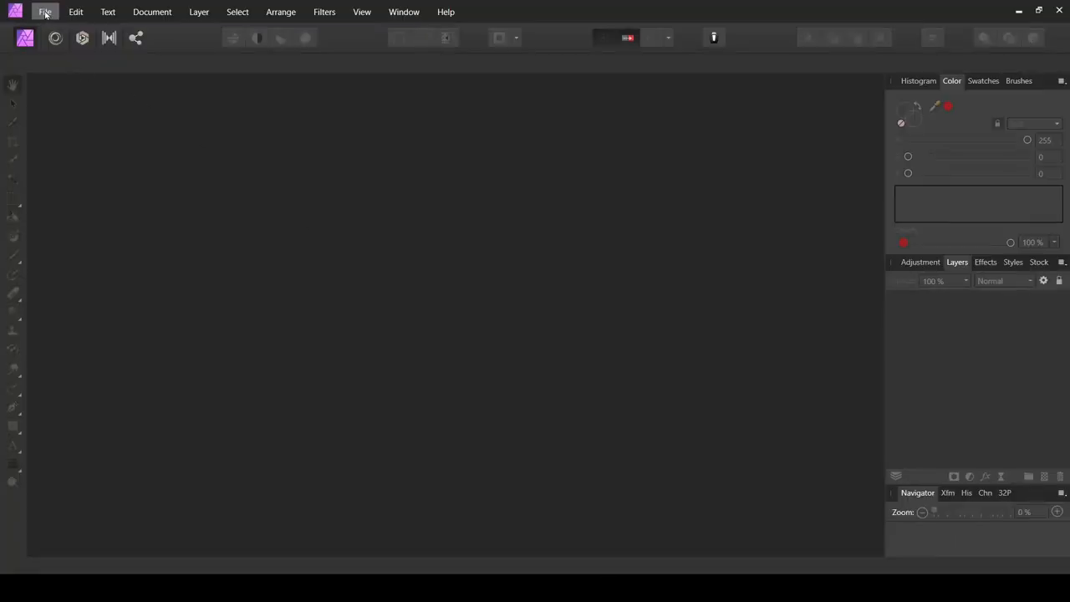
- Open male_casualsuit06_diffuse.png, the T-shirt and jeans texture, in Affinity Photo
click(45, 11)
click(69, 150)
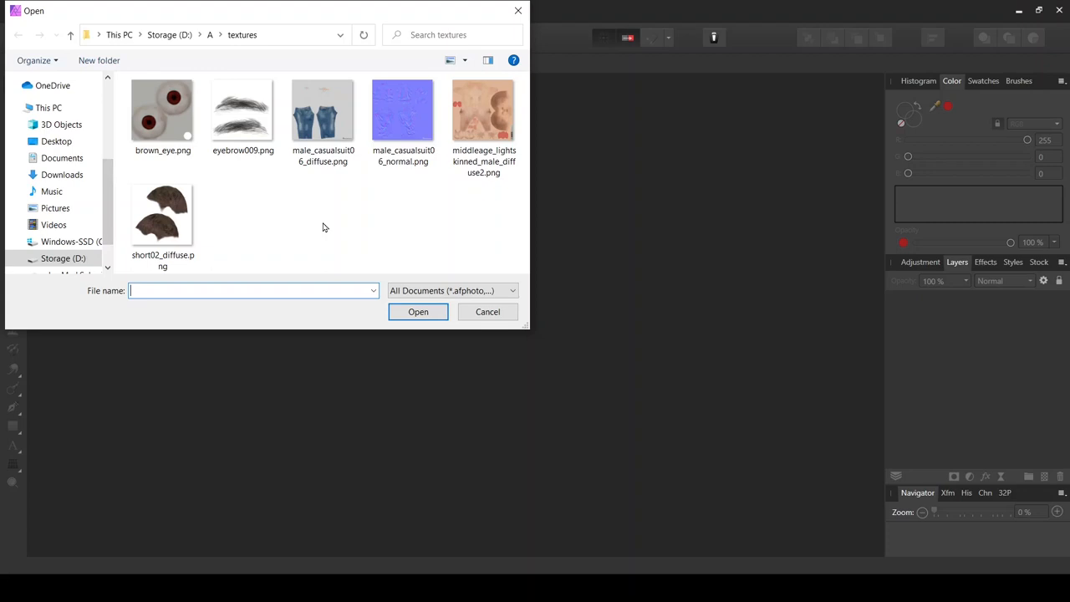
click(323, 118)
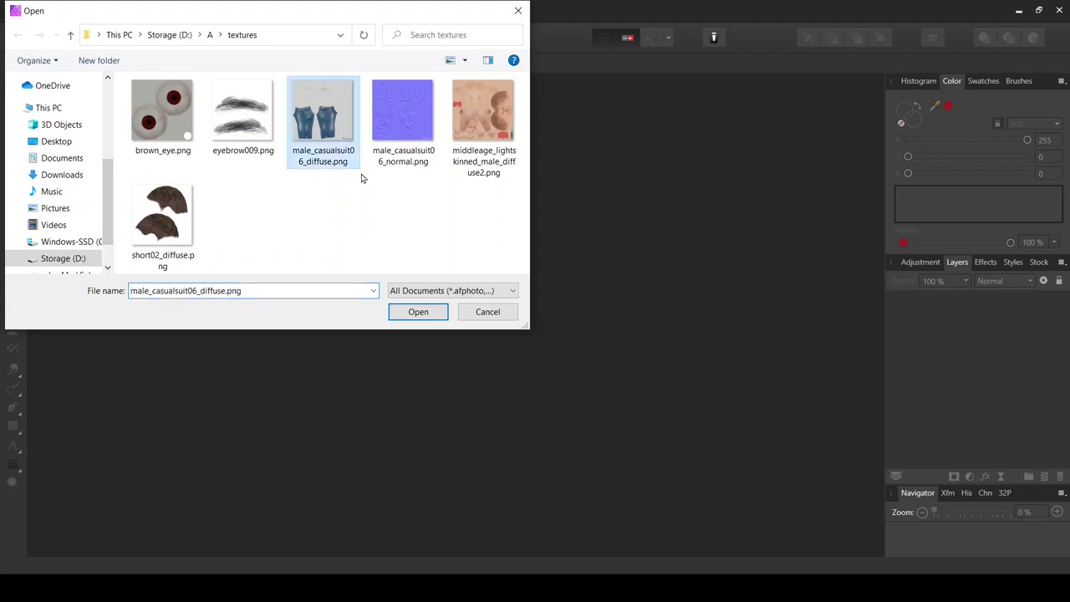
click(418, 311)
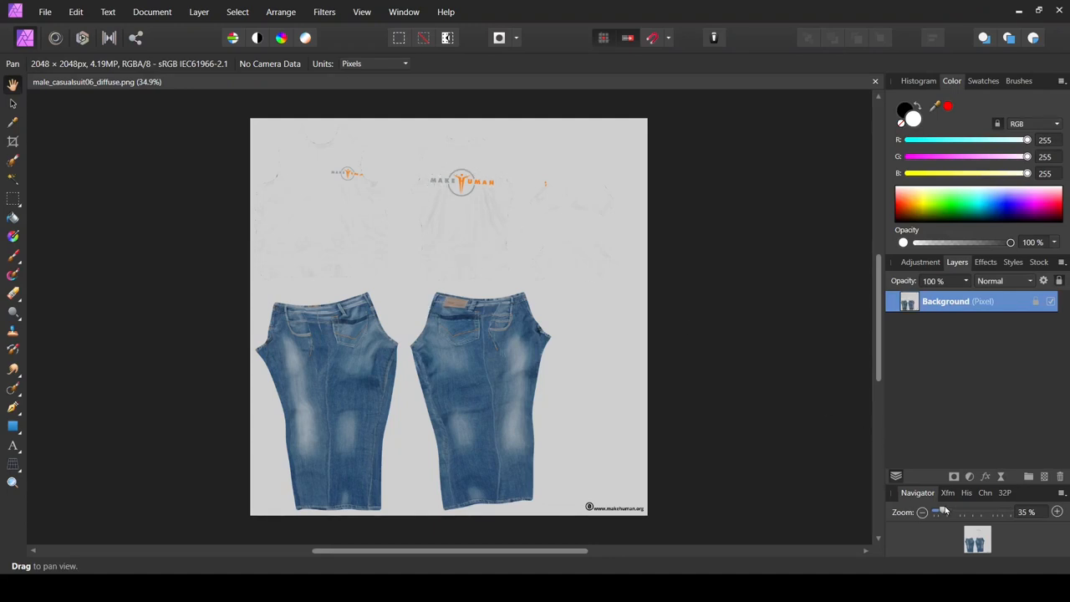
- Magnify the texture to about 68% to see the MakeHuman logos on the shirt
drag(944, 512, 956, 512)
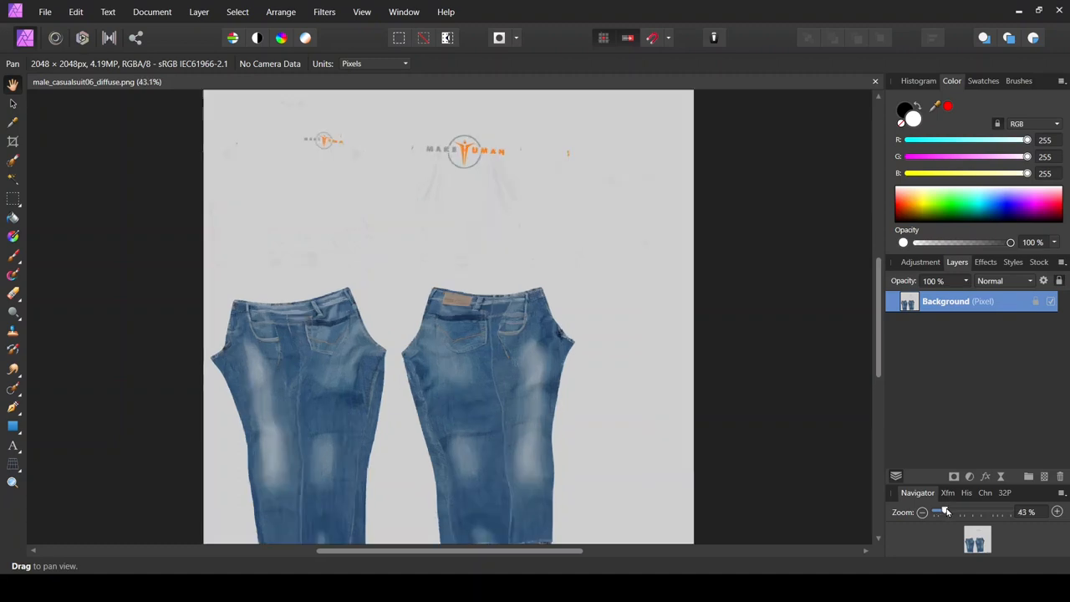
scroll(781, 365, up, 4)
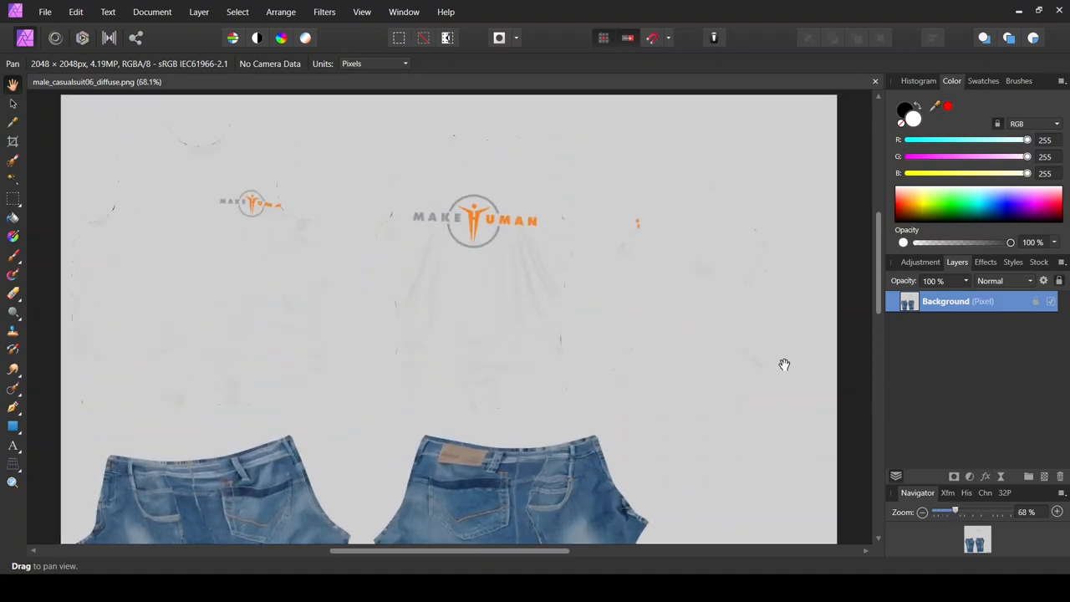
click(13, 388)
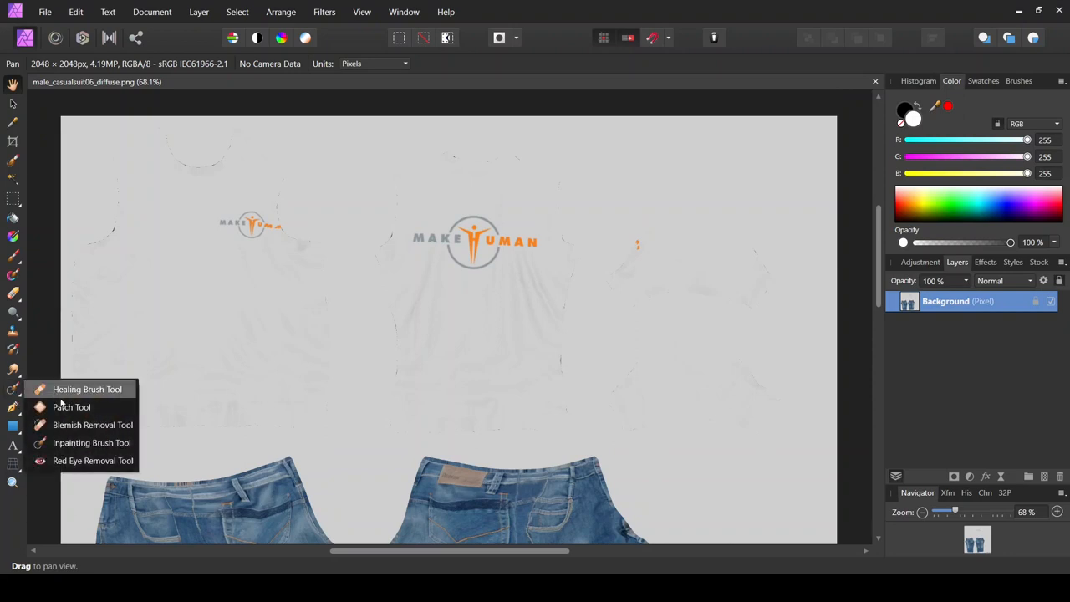
- Inpaint away both MakeHuman logos and the orange mark on the T-shirt texture
click(70, 443)
mouse_move(414, 238)
mouse_down()
mouse_move(536, 243)
mouse_move(502, 243)
mouse_move(492, 226)
mouse_move(497, 259)
mouse_move(468, 266)
mouse_move(452, 246)
mouse_move(466, 233)
mouse_move(489, 239)
mouse_move(464, 246)
mouse_move(485, 254)
mouse_up()
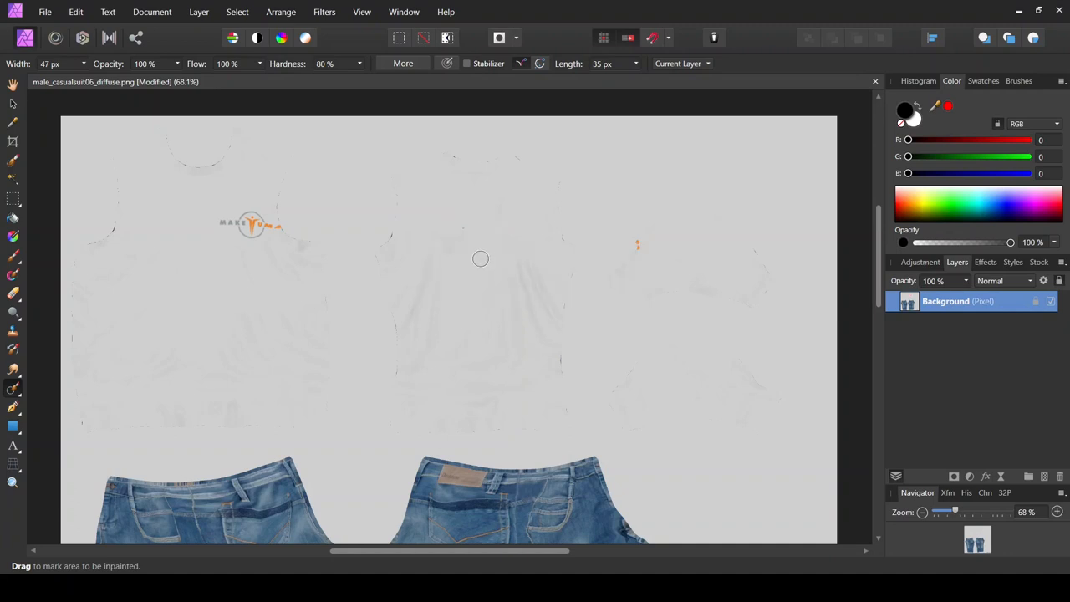
drag(638, 240, 638, 252)
mouse_move(219, 224)
mouse_down()
mouse_move(278, 227)
mouse_move(241, 229)
mouse_move(253, 238)
mouse_up()
- Save the cleaned texture and switch back to KeyShot
click(46, 12)
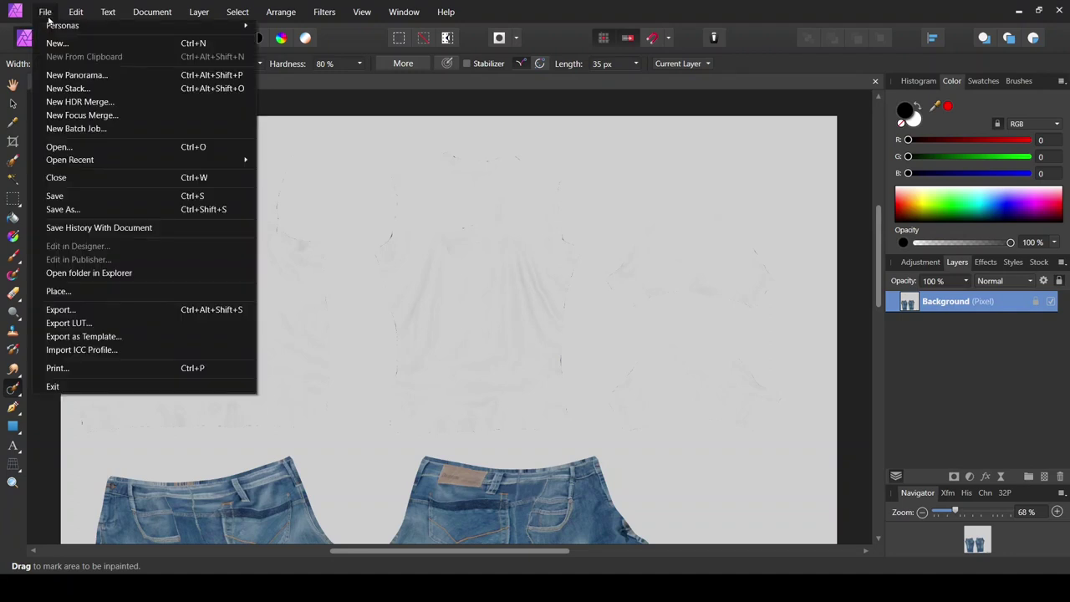
click(64, 197)
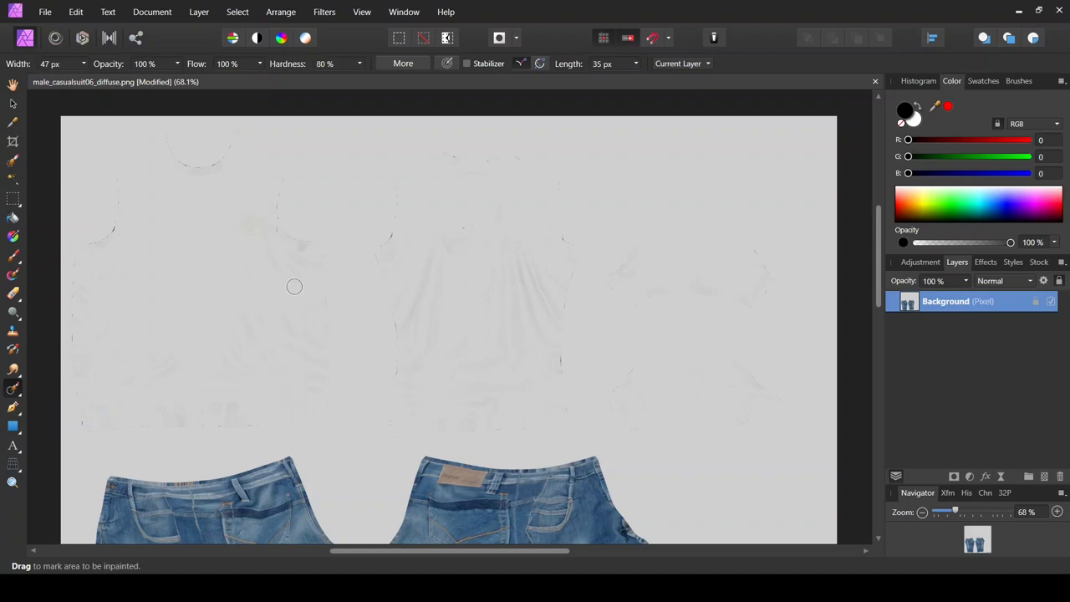
key(alt+Tab)
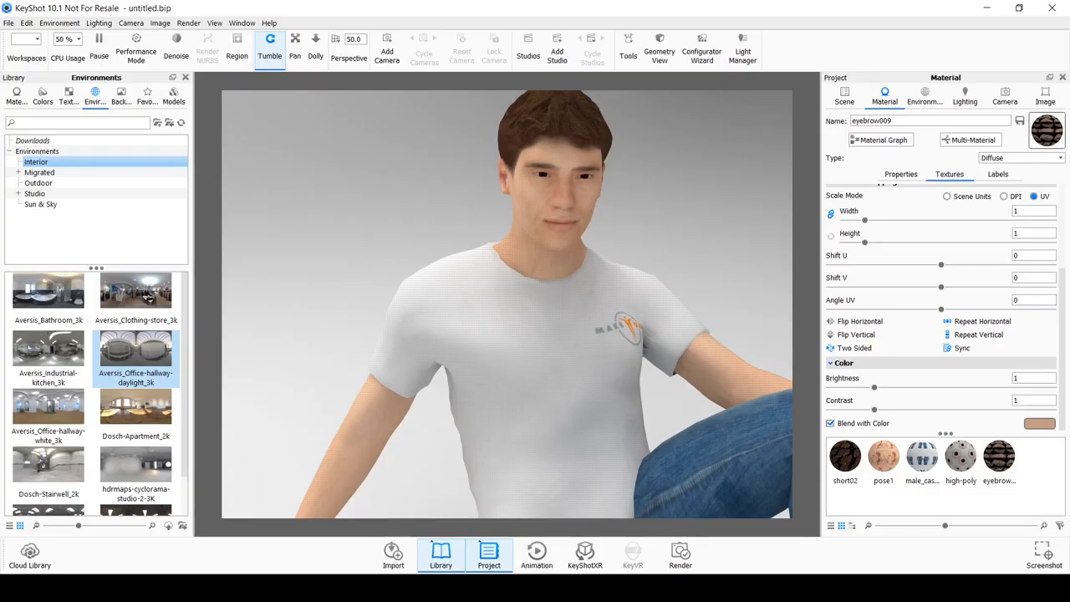
- Reload the shirt material's colour texture so the logo vanishes, then start choosing a bump file
right_click(598, 328)
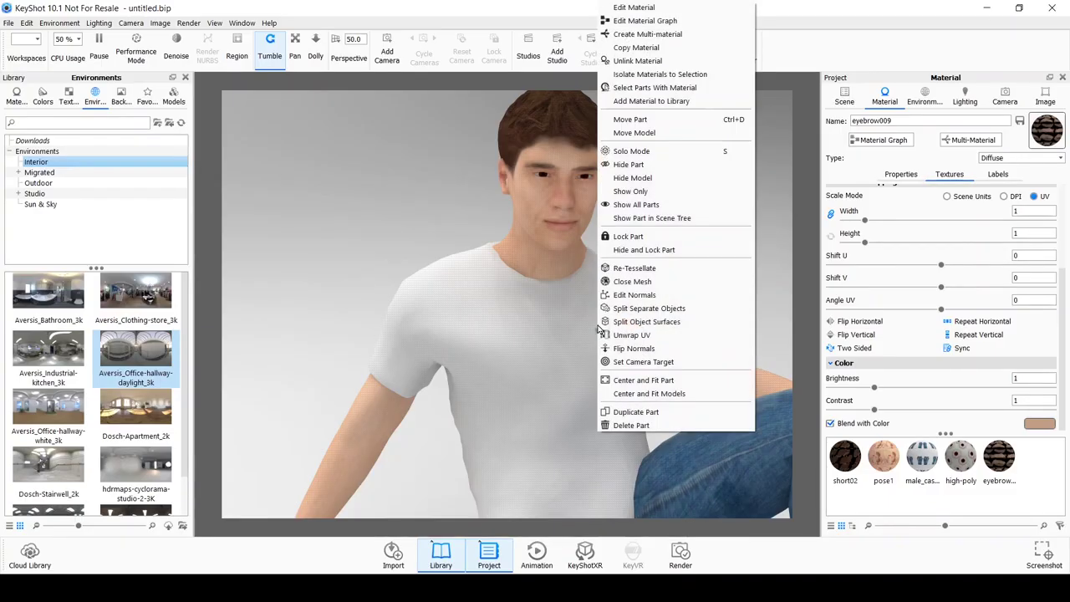
click(636, 8)
click(949, 174)
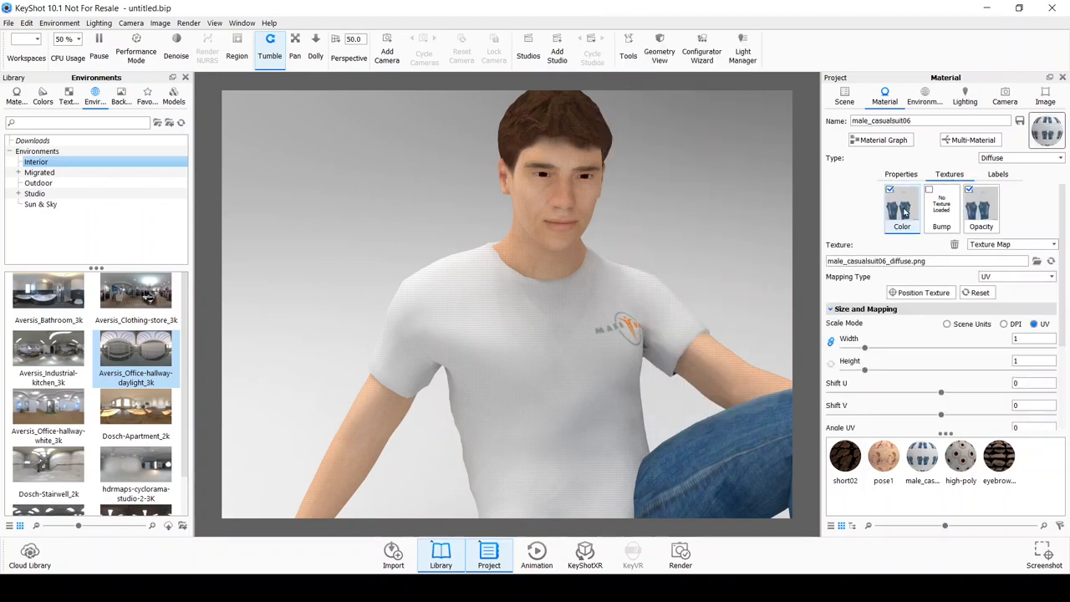
click(1052, 263)
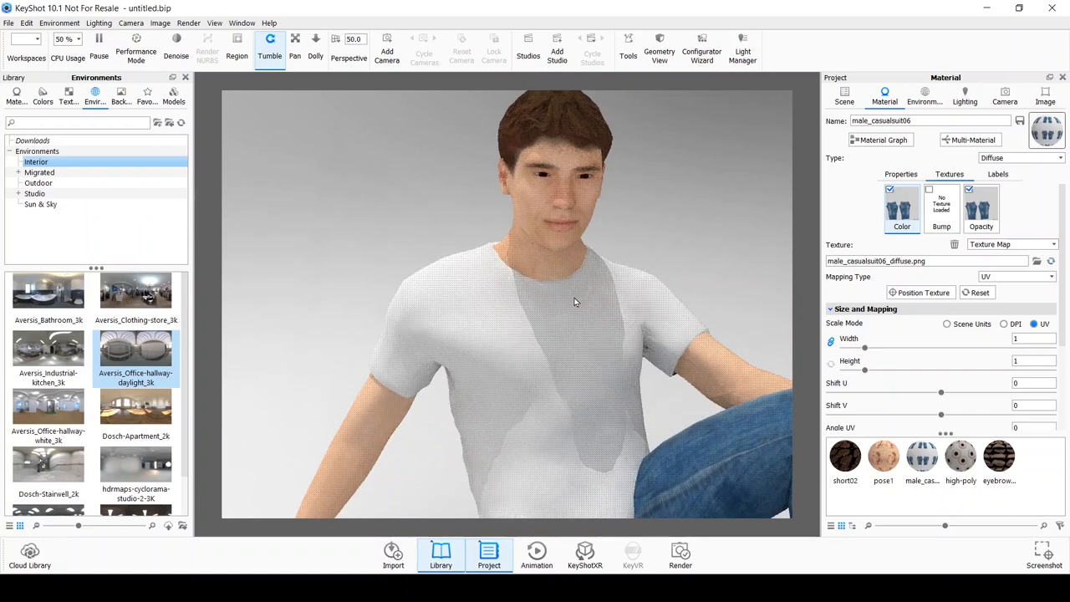
double_click(942, 205)
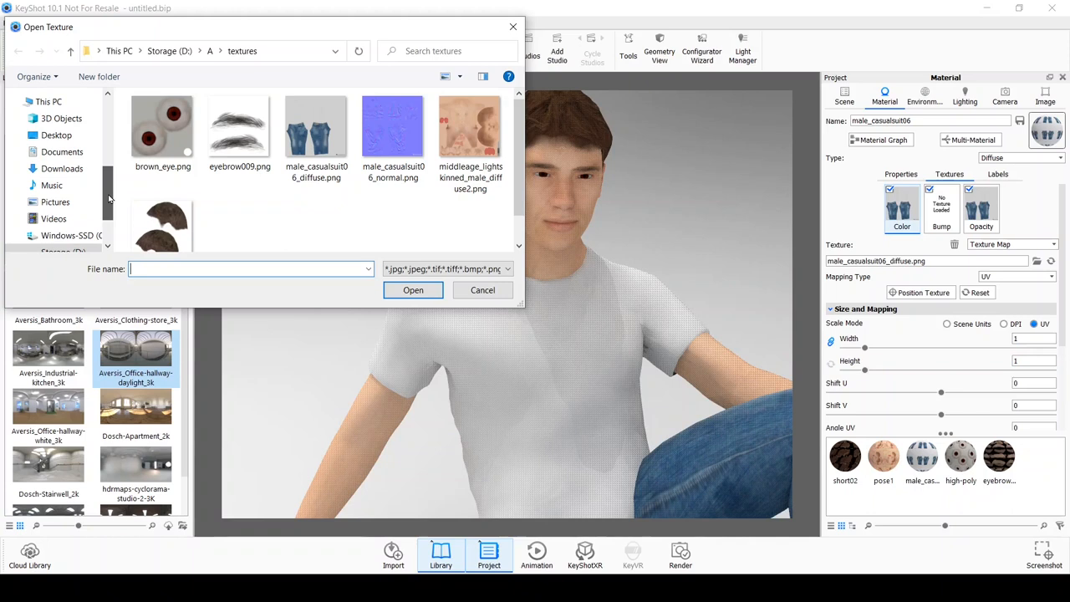
- Load male_casualsuit06_normal.png as the shirt's normal-map bump with height 2
click(393, 127)
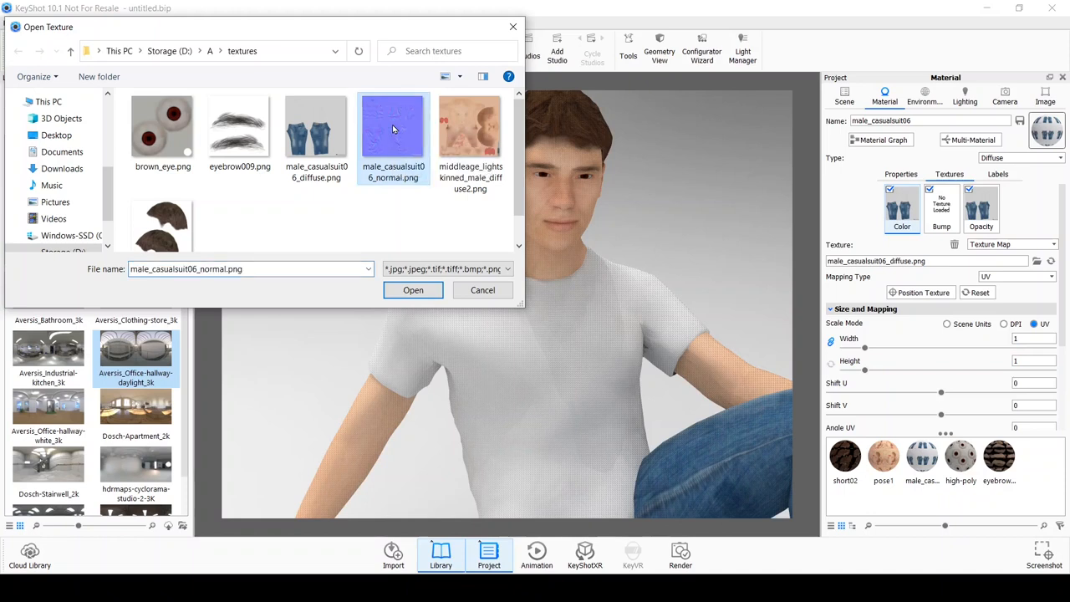
click(413, 290)
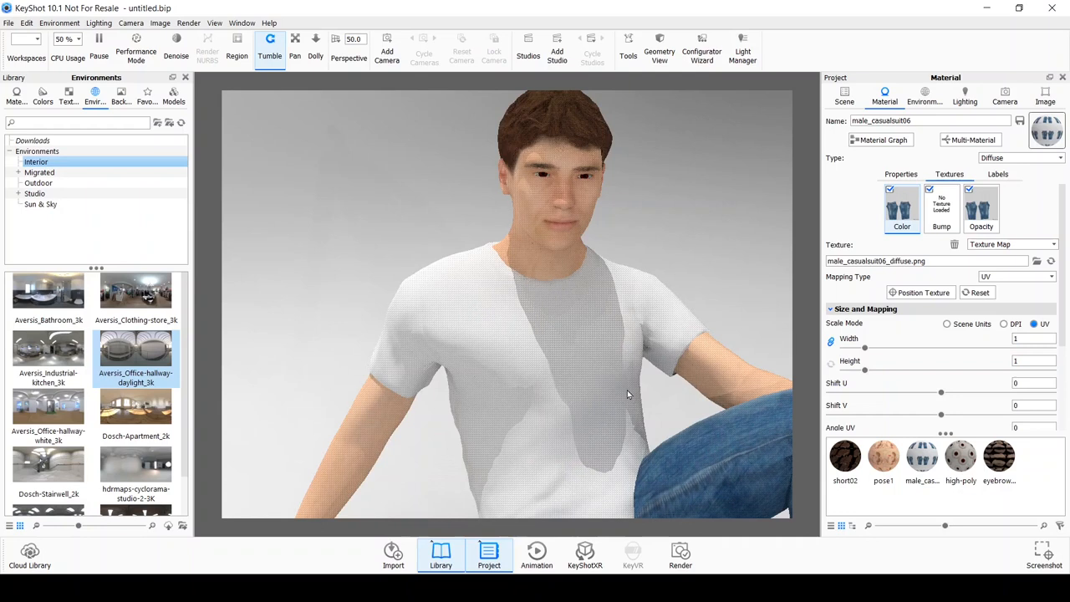
click(943, 214)
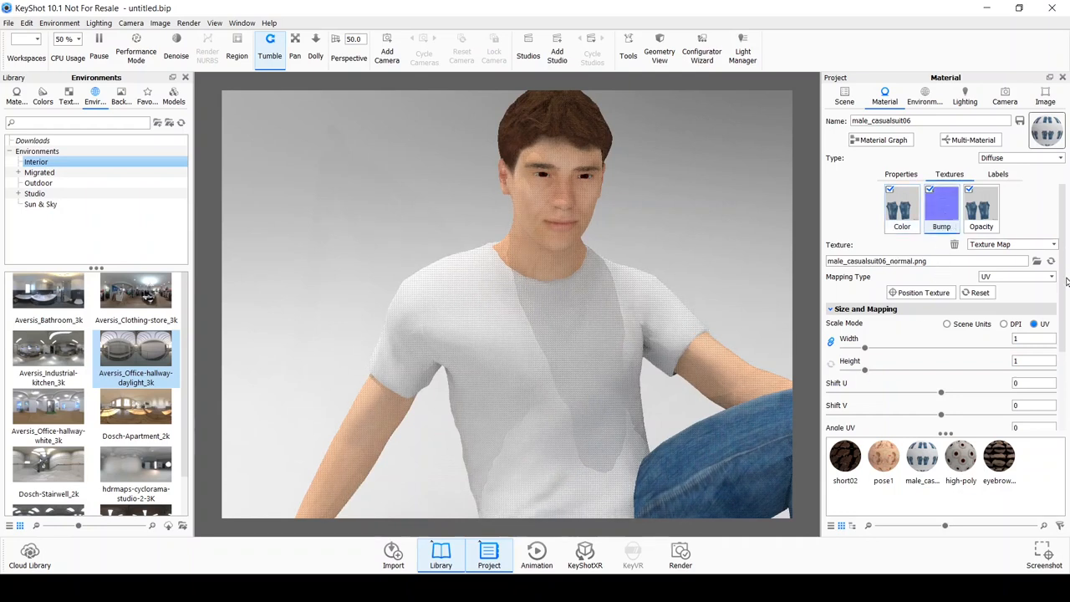
drag(1065, 336, 1064, 433)
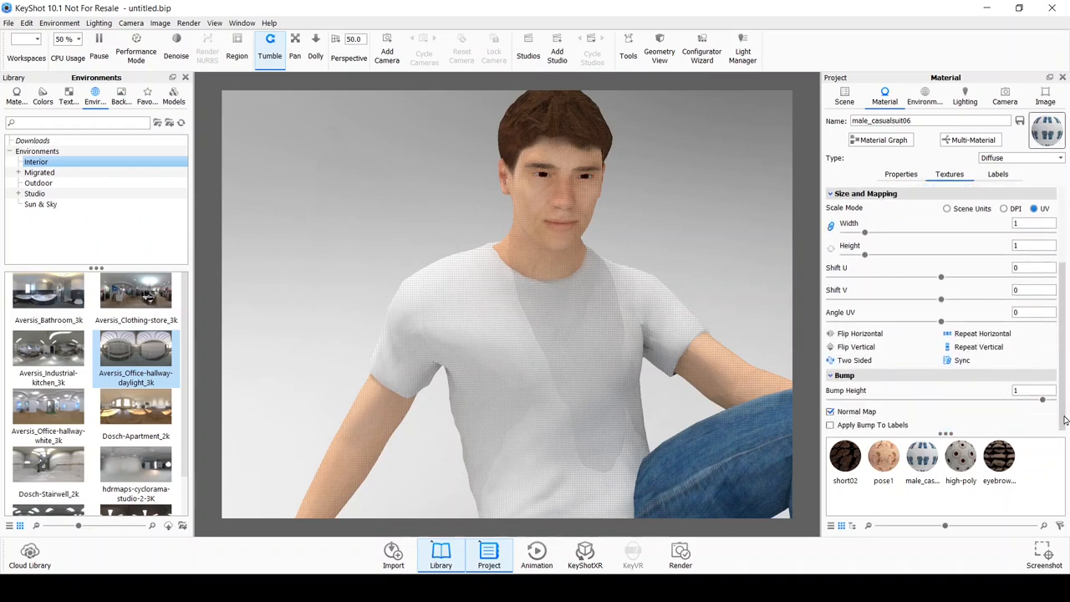
double_click(1025, 390)
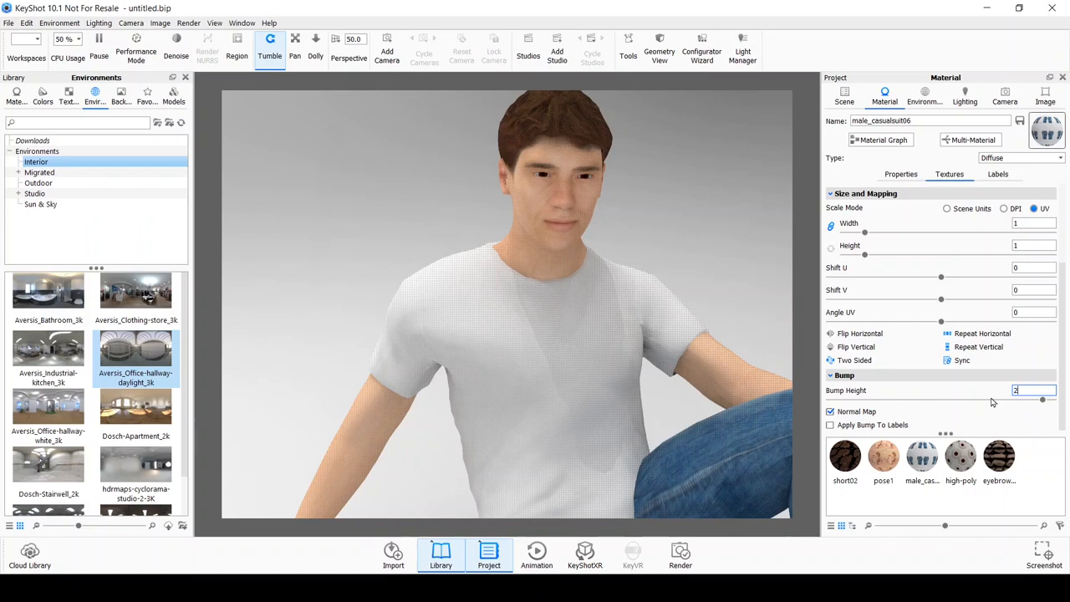
text(2)
key(Return)
scroll(646, 287, down, 2)
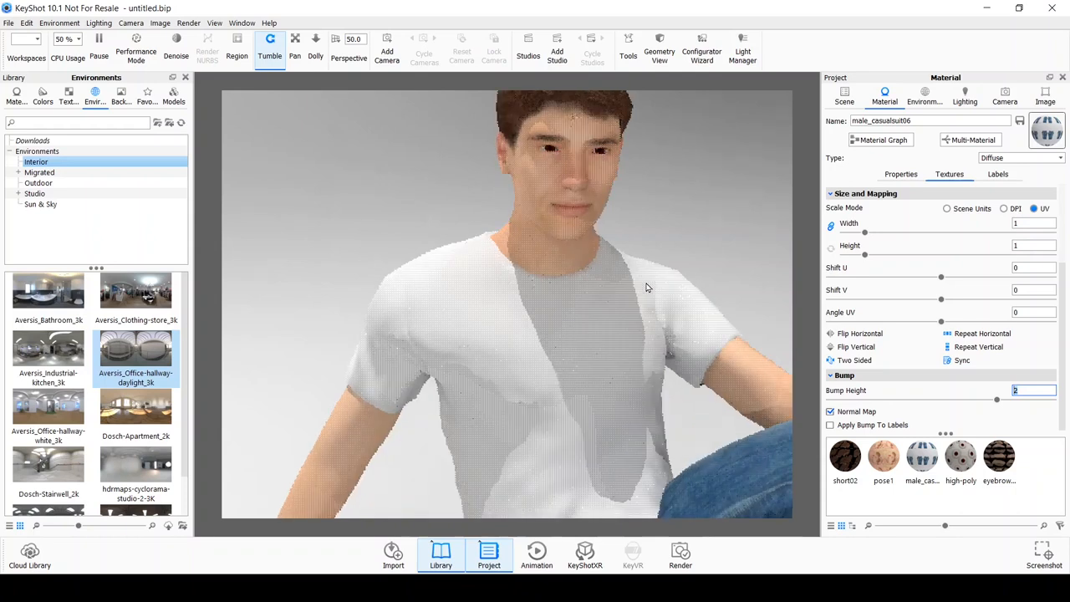
scroll(645, 288, down, 3)
scroll(646, 288, down, 2)
scroll(646, 288, down, 2)
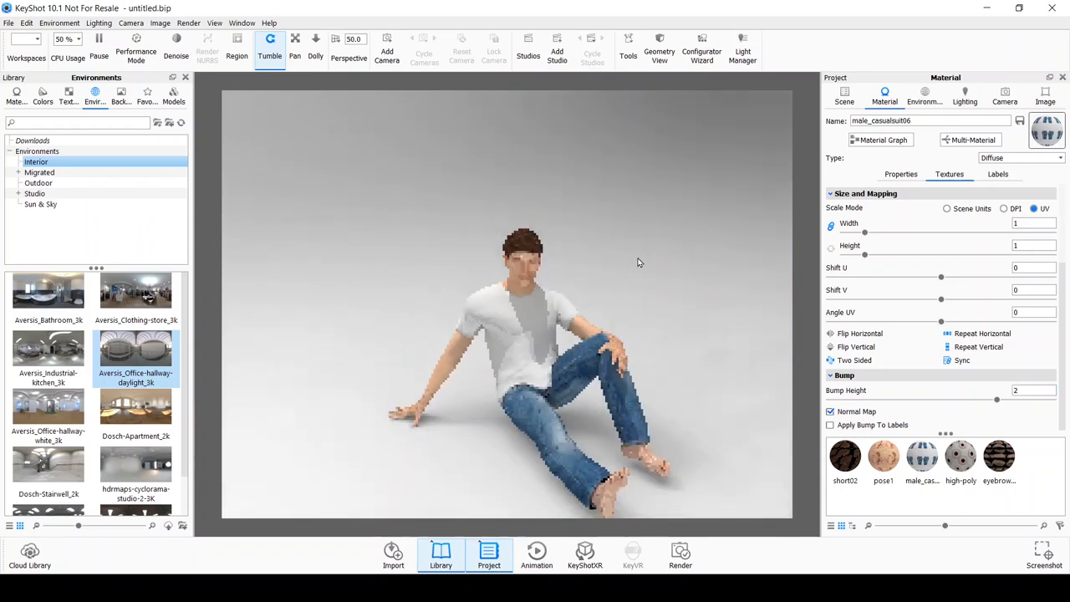
scroll(636, 251, down, 2)
scroll(618, 214, down, 1)
drag(618, 214, 619, 276)
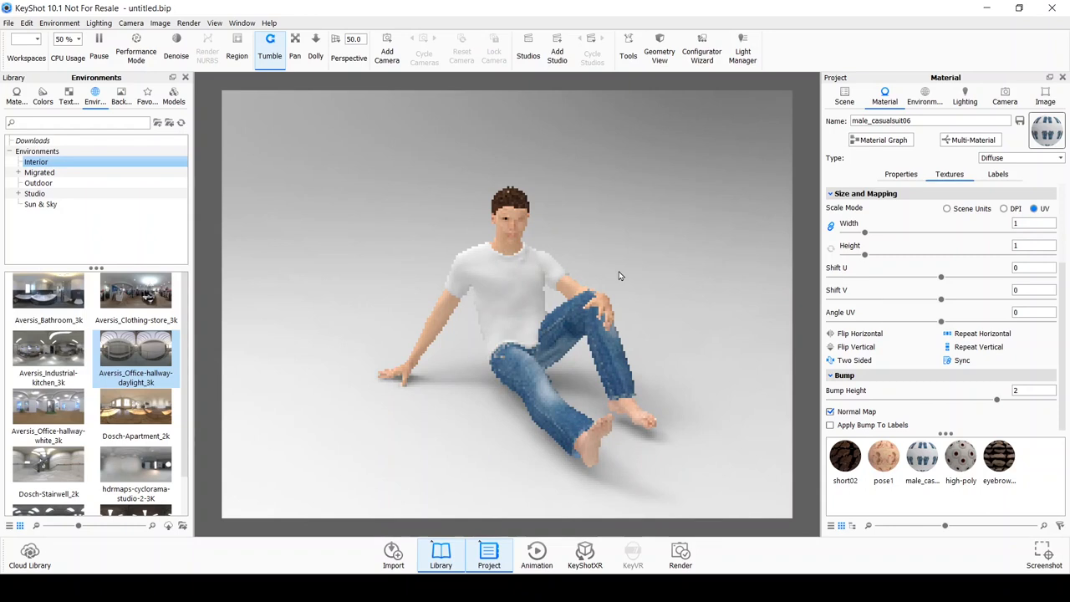
scroll(619, 276, up, 1)
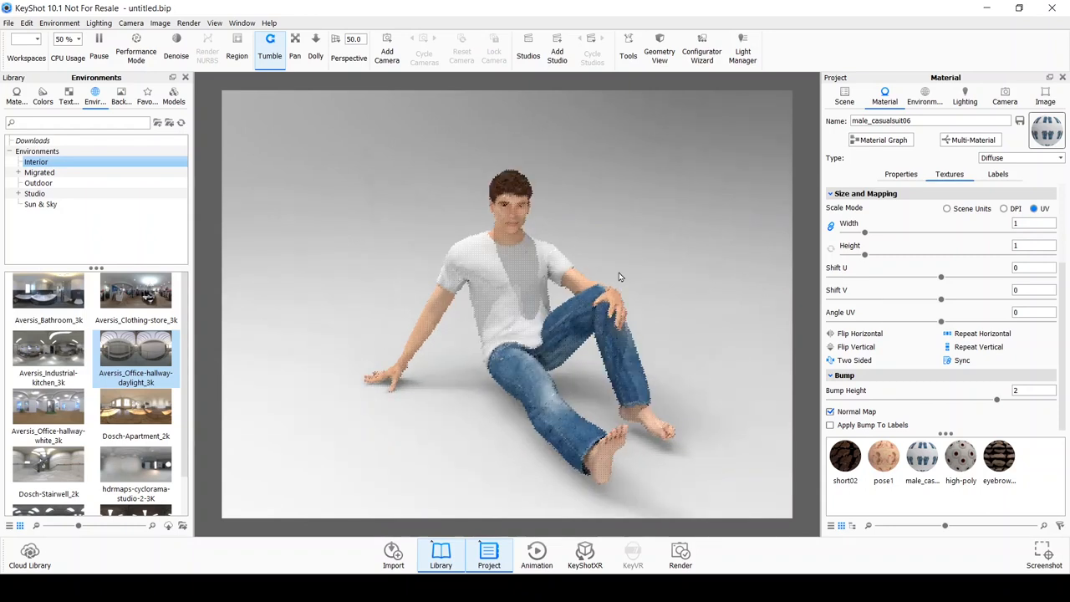
scroll(649, 281, up, 1)
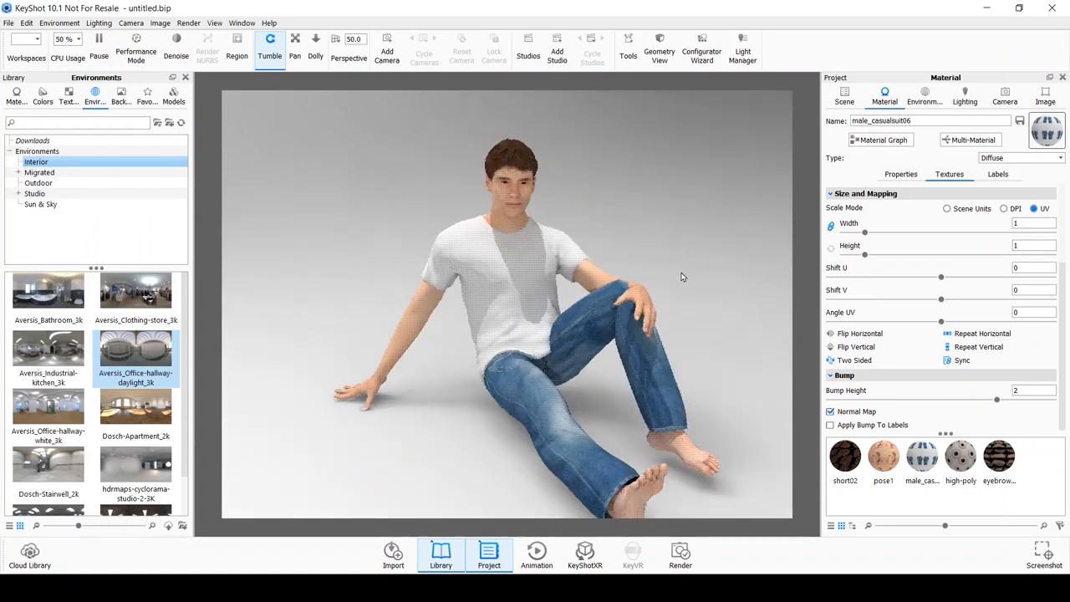
mouse_move(680, 274)
mouse_down()
mouse_move(706, 311)
mouse_move(742, 322)
mouse_up()
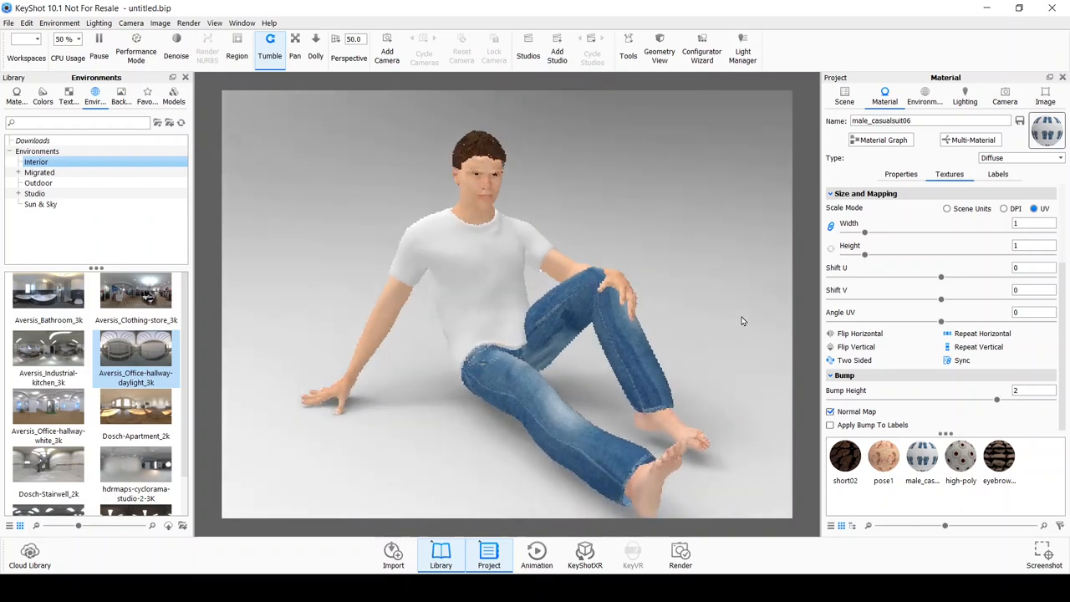